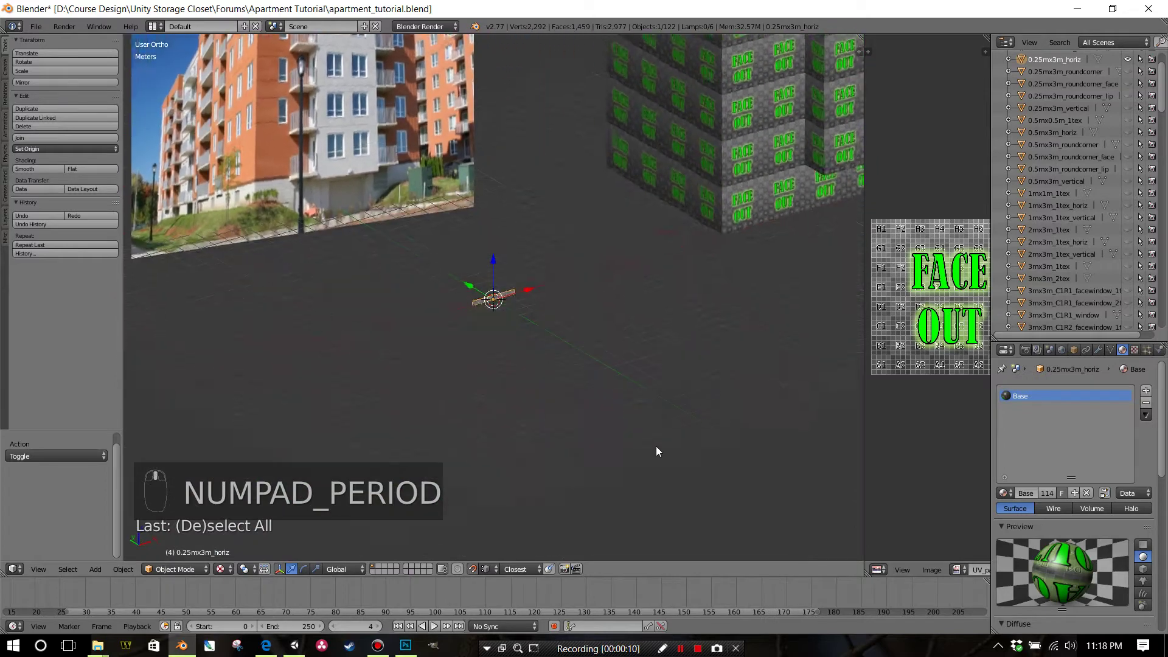
Step: Duplicate the 0.25mx3m_horiz strip and move the copy -9 m along the Y axis
key("shift+d")
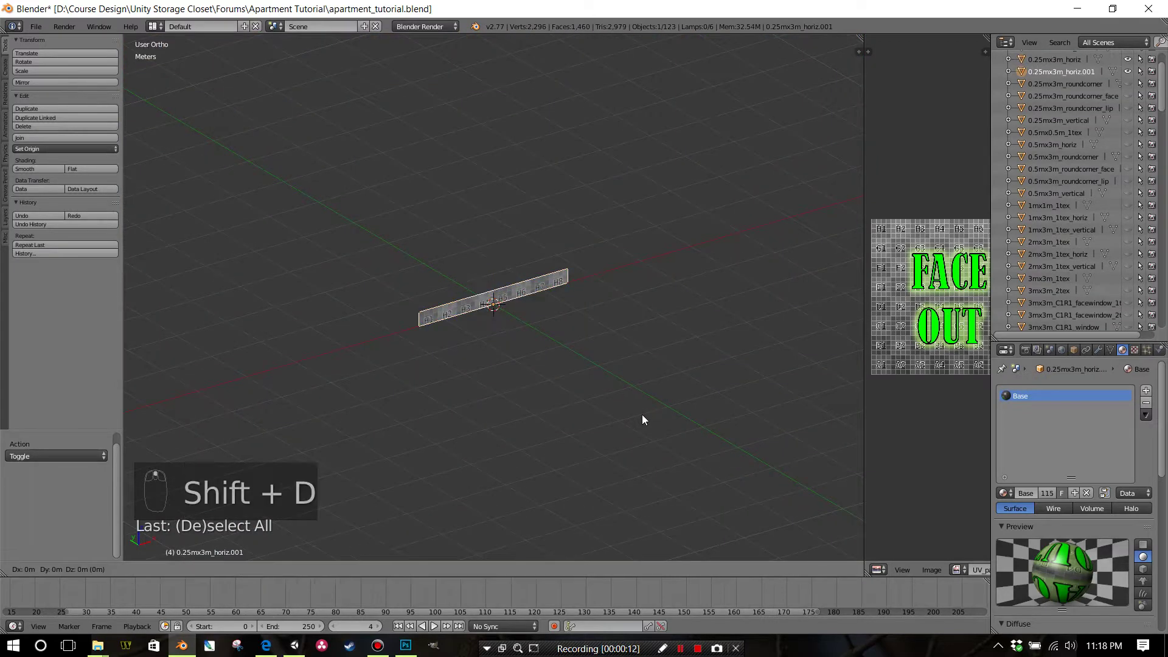
type("y")
type("-9")
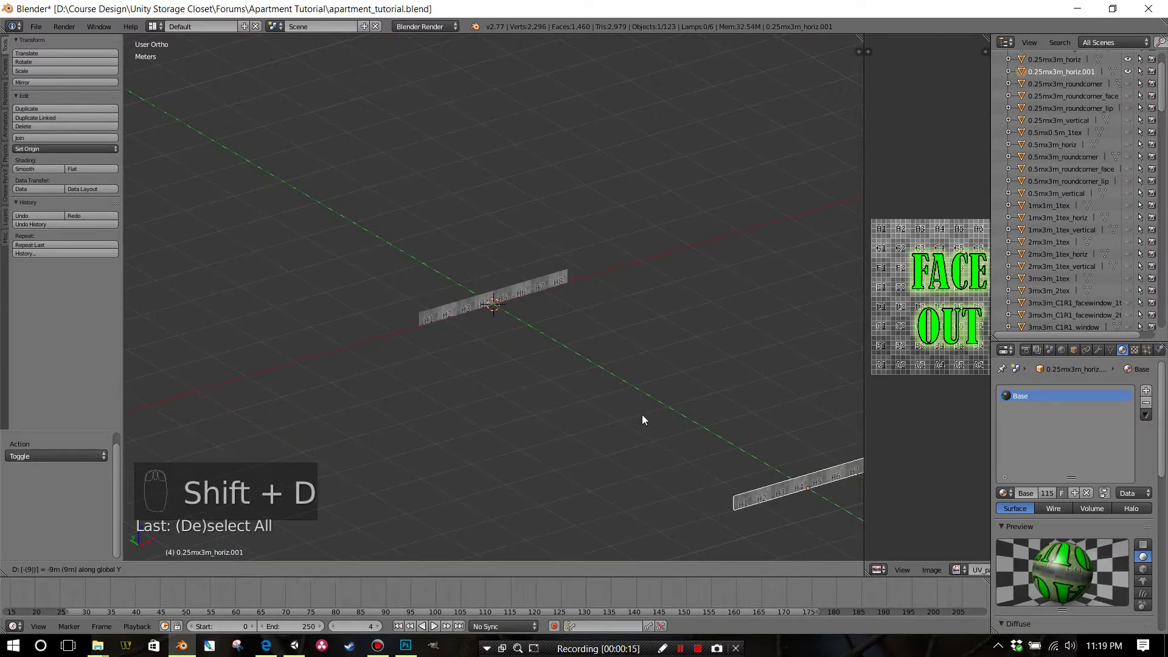
key("Return")
Step: Select the 3mx3m_1tex panel from the scene's object list and make it visible
scroll(642, 414, "down", 4)
middle_click_drag(647, 408, 570, 359, "shift")
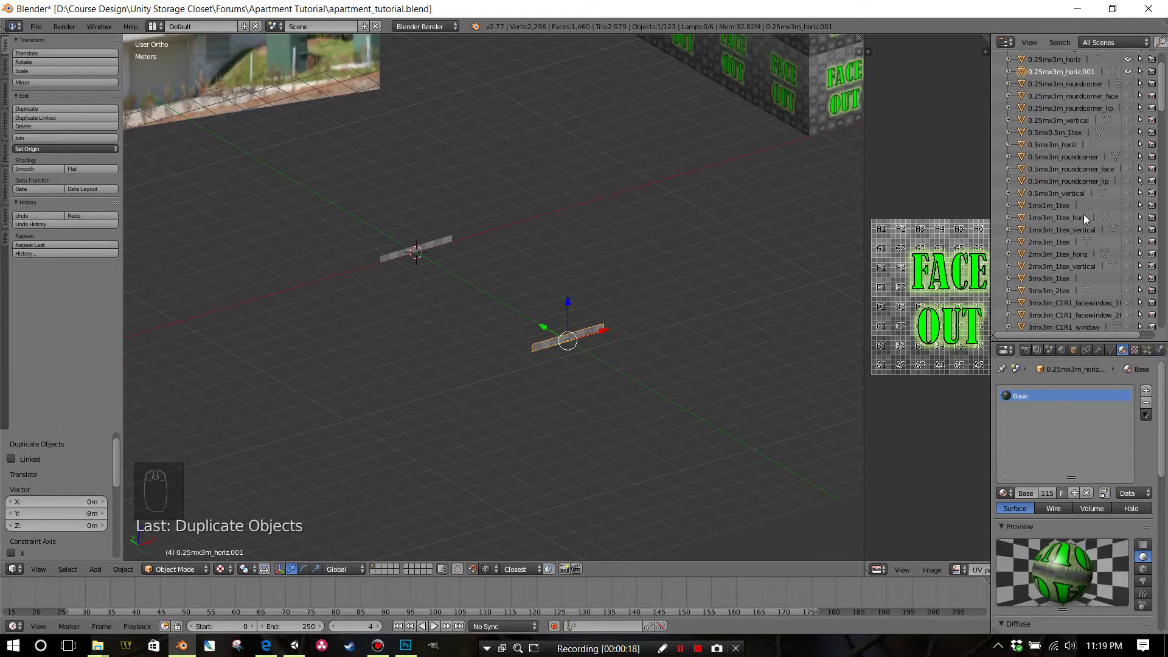
scroll(1084, 246, "down", 2)
left_click(1052, 232)
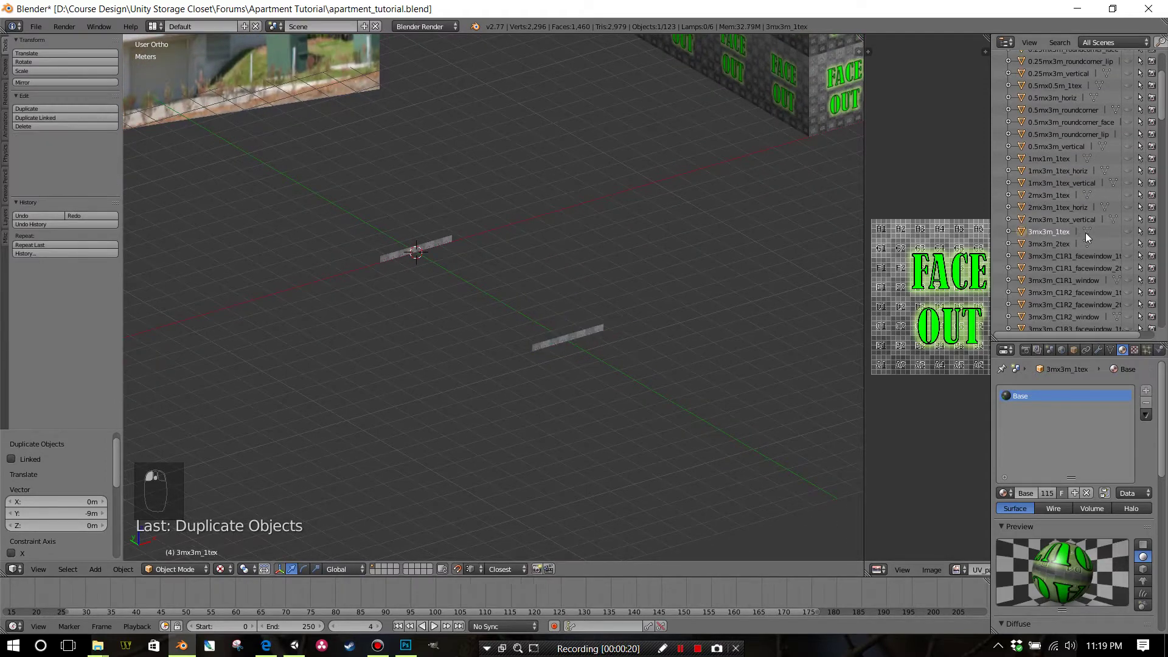
left_click(1127, 231)
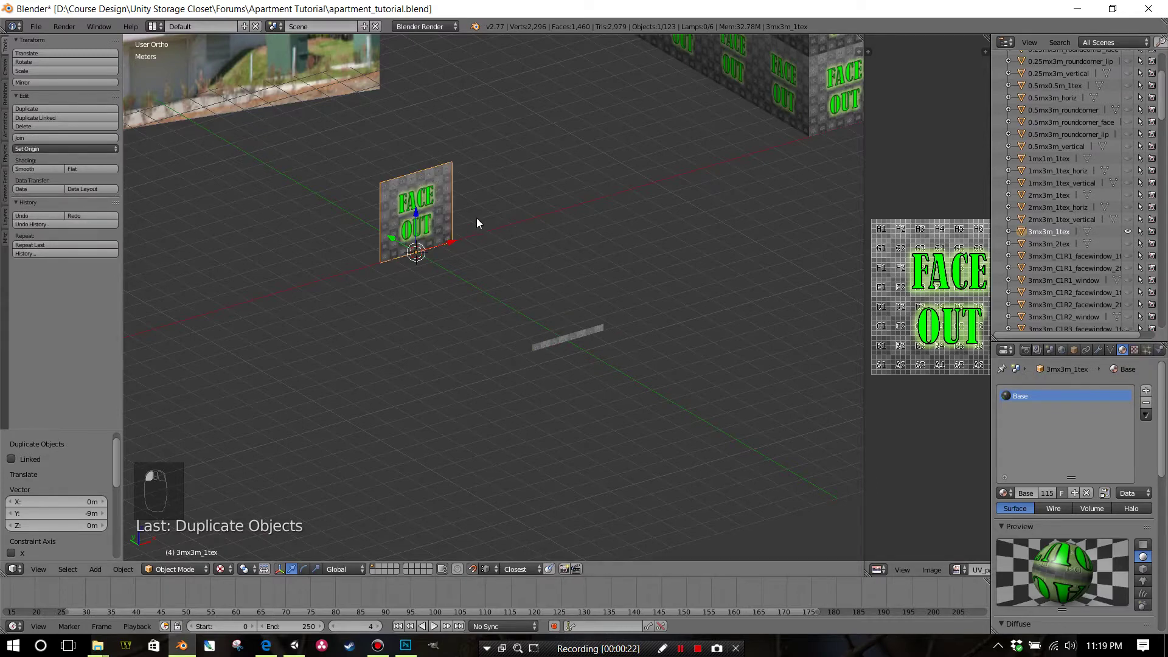
Step: Duplicate the 3mx3m_1tex panel in place and move the copy -9 m along the Y axis
key("shift+d")
key("x")
key("minus")
key("9")
key("Escape")
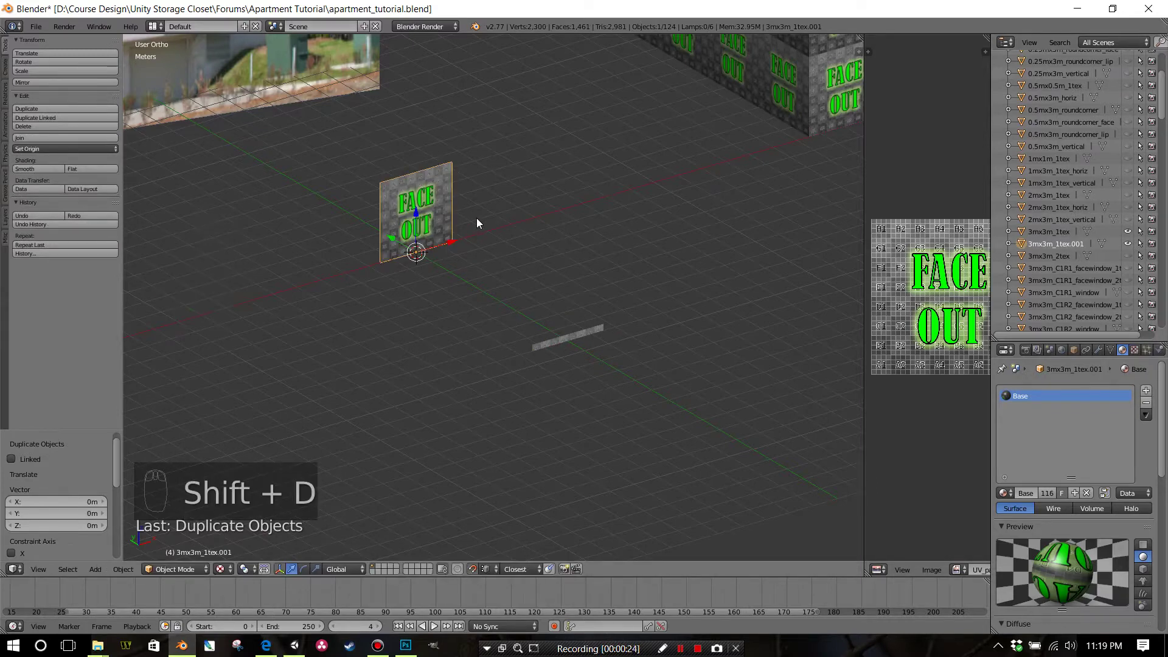
key("g")
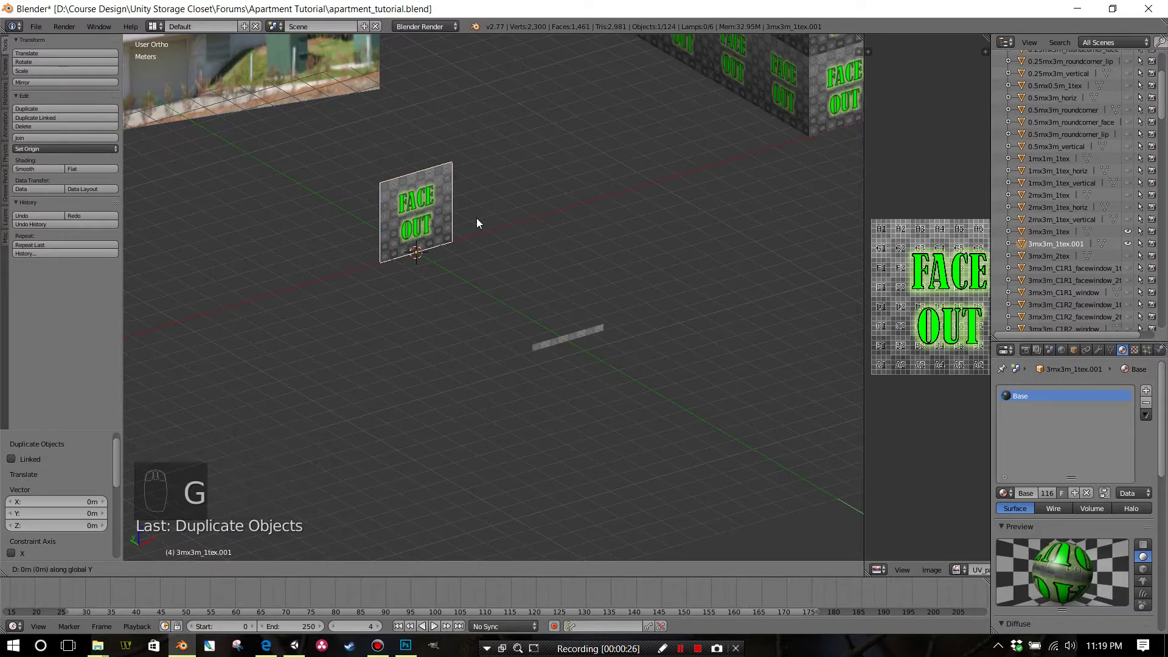
key("y")
key("minus")
key("9")
key("Return")
Step: Rotate the duplicated 3 m panel -90 degrees about the X axis so it lies flat
middle_click_drag(591, 292, 495, 238, "shift")
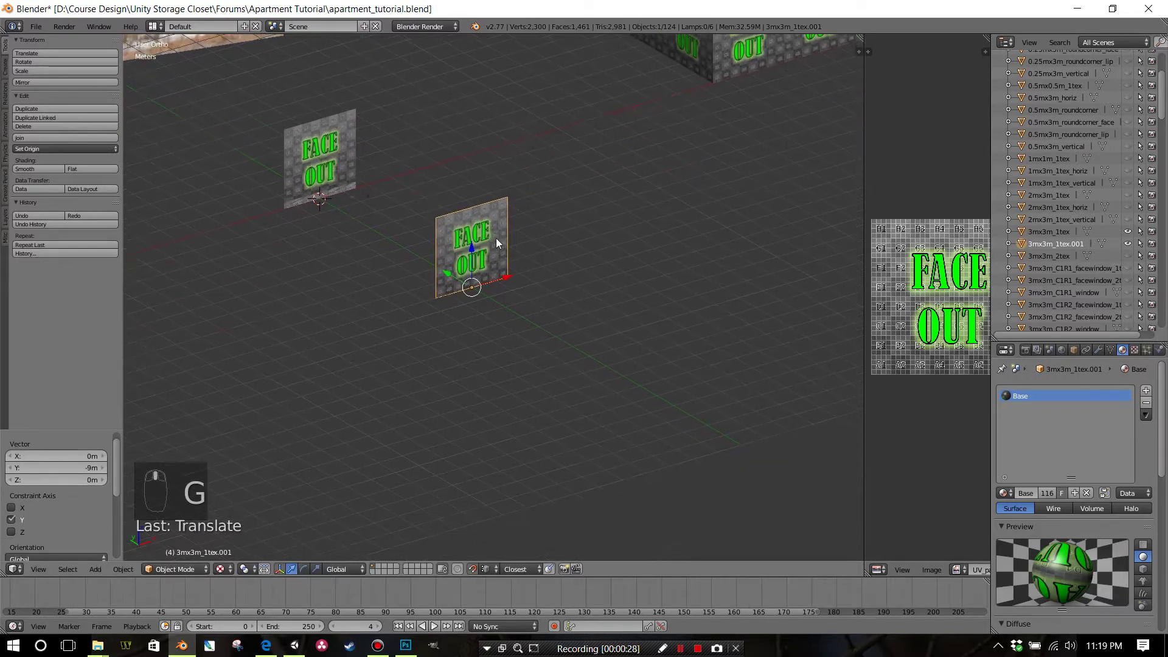
key("r")
key("x")
key("minus")
key("9")
key("0")
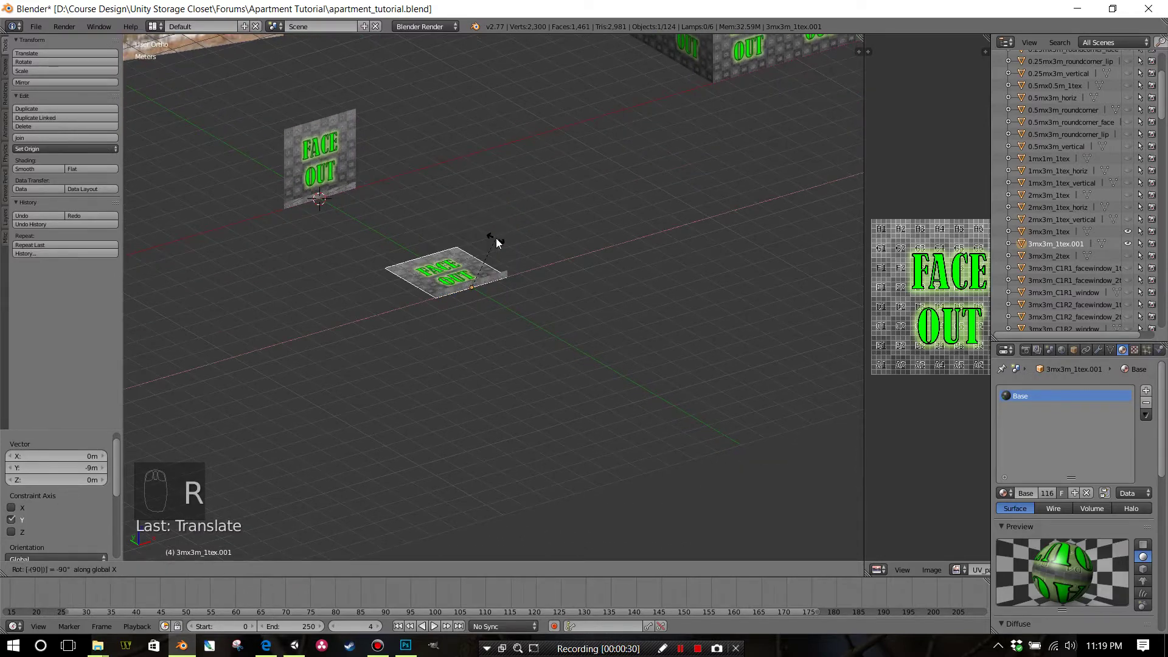
key("Return")
Step: Raise the flat panel 0.25 m along Z to sit on the upper edge of the strip
scroll(490, 315, "up", 3)
scroll(490, 316, "up", 1)
middle_click_drag(535, 325, 639, 353, "shift")
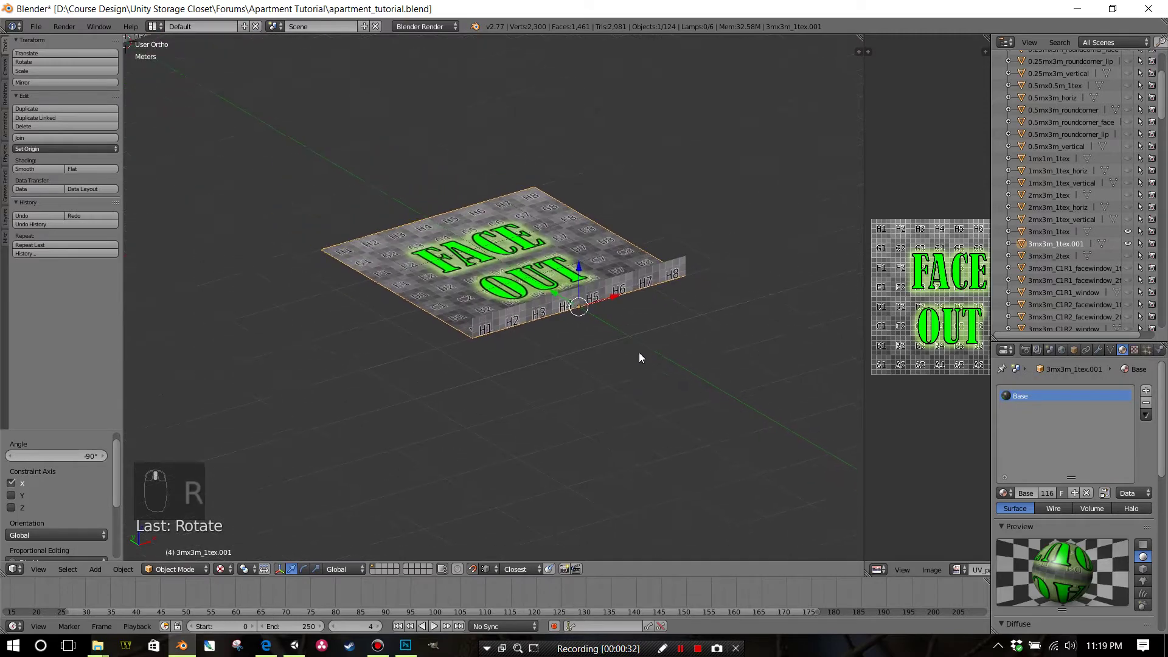
type("g")
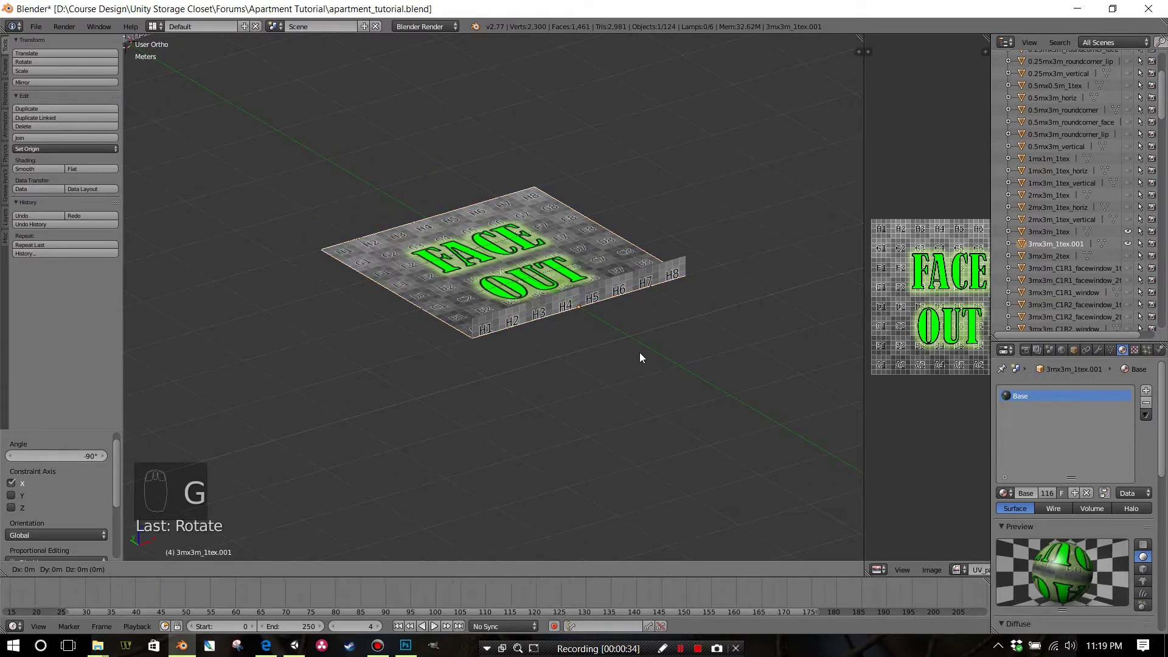
type("z.25")
key("Return")
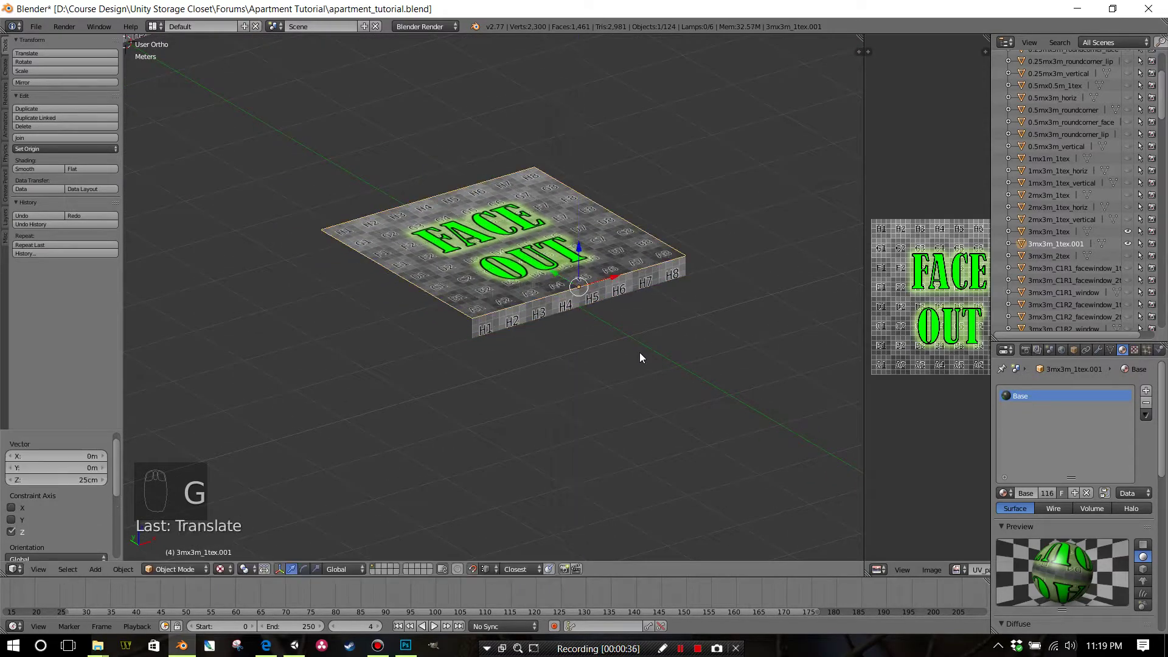
Step: Duplicate the 0.25 m strip under the flat panel's edge and rotate the copy 90 degrees about Z
right_click(557, 303)
middle_click_drag(632, 297, 510, 316)
key("KP_Decimal")
scroll(510, 321, "down", 4)
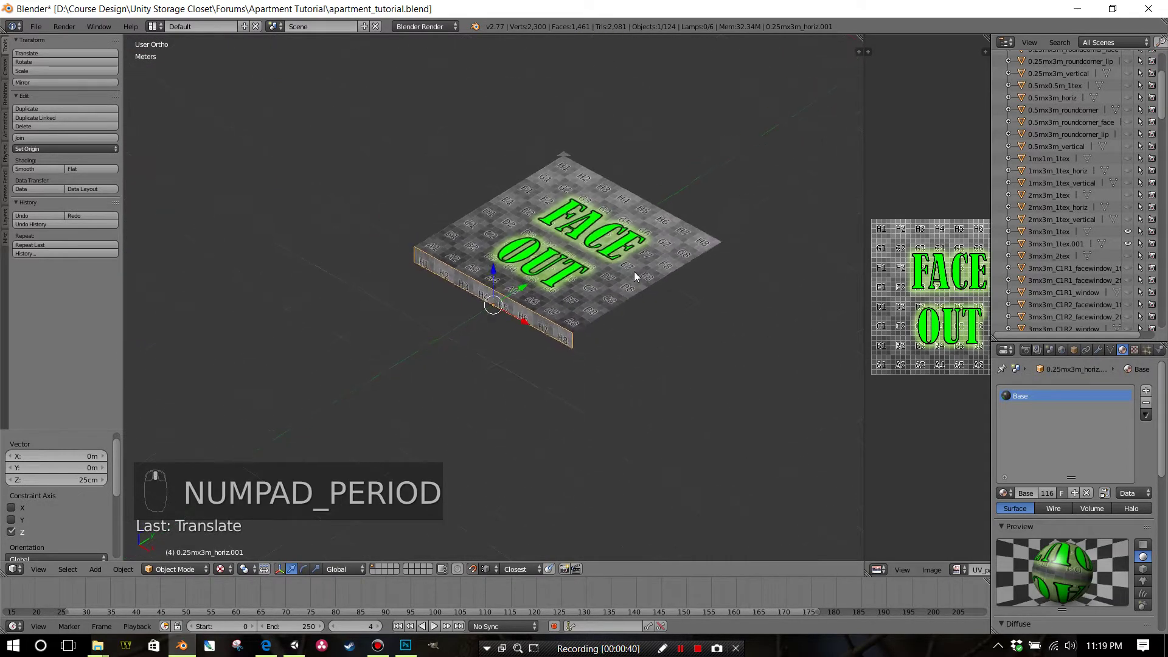
key("shift+d")
type("rz")
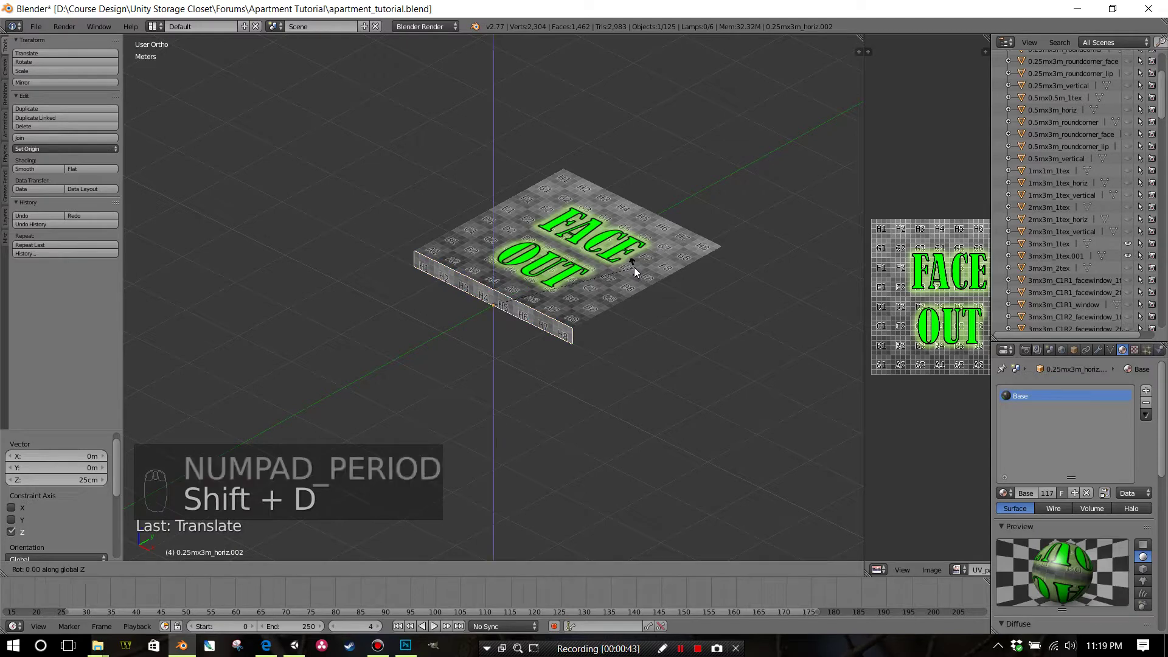
type("90")
key("Return")
Step: Move the rotated strip so it closes the adjacent side of the slab, meeting the first strip at the corner
key("g")
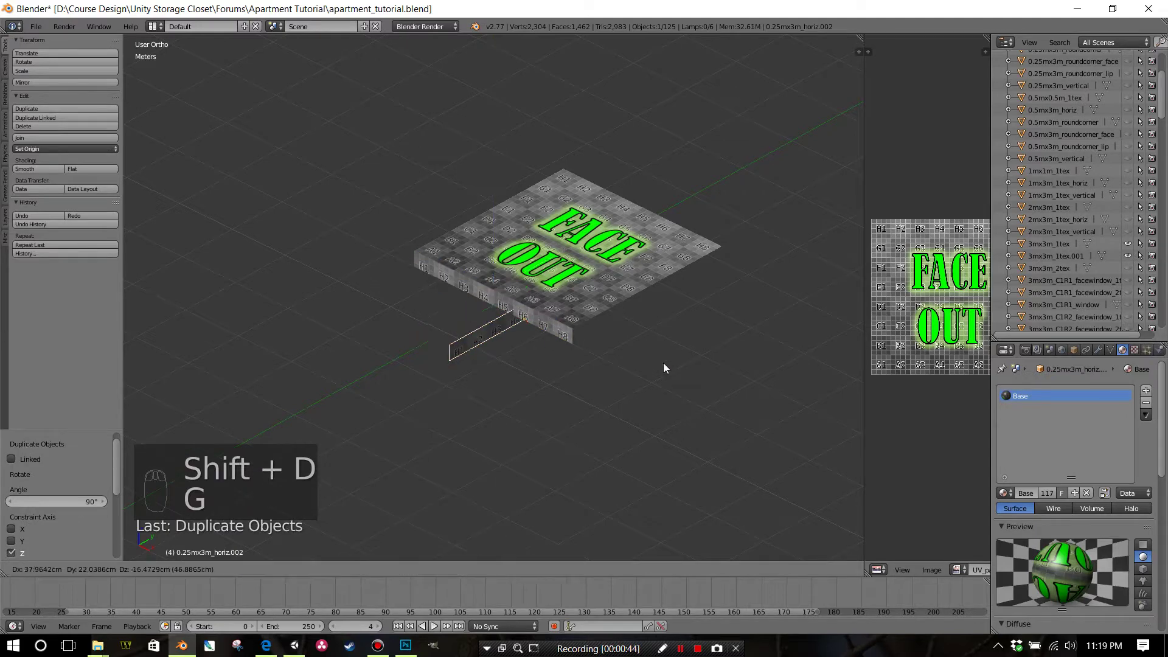
left_click(731, 370)
key("g")
left_click(568, 334)
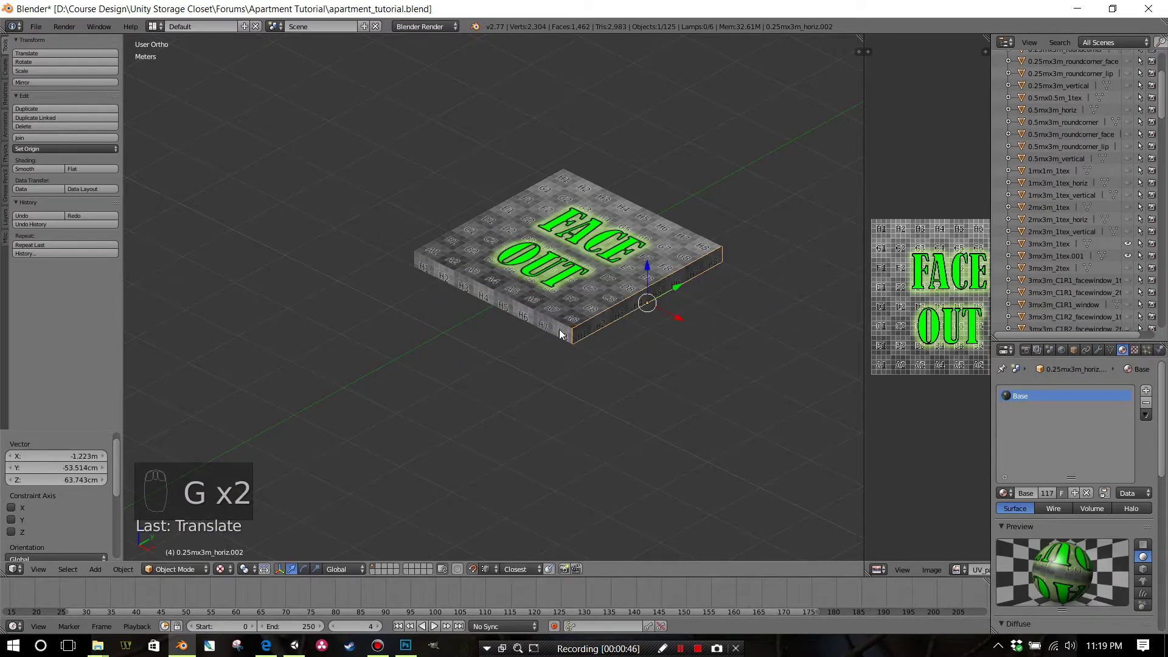
Step: Duplicate the two edge strips together and rotate the copied pair 180 degrees about Z
left_click(548, 328, "shift")
key("shift+d")
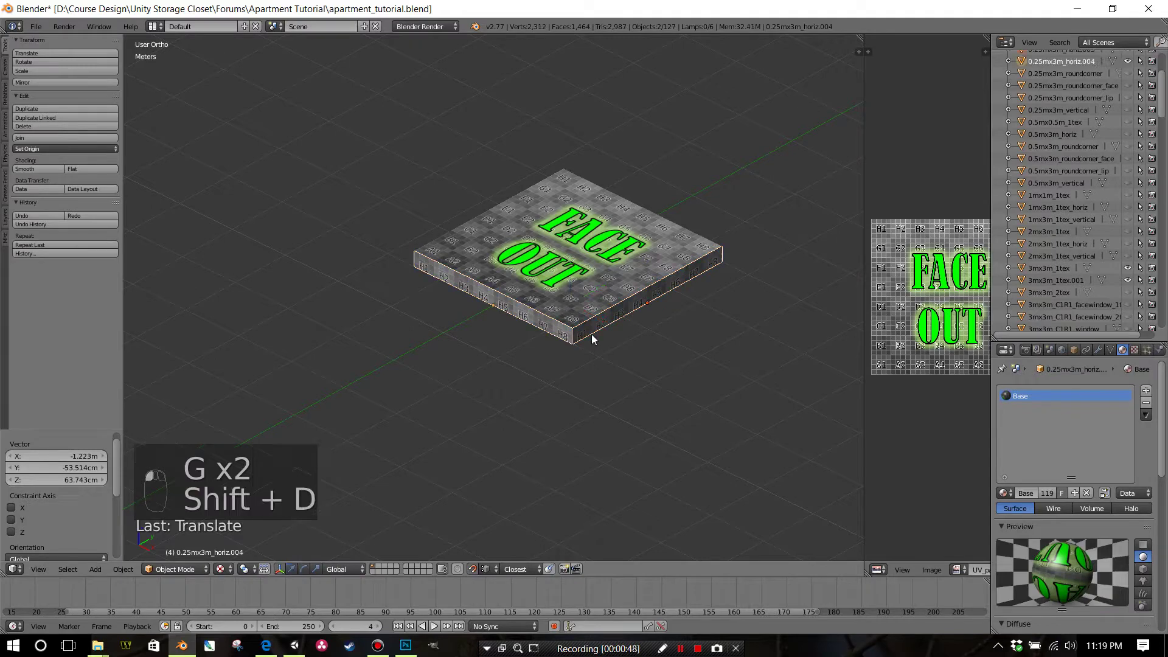
type("rz")
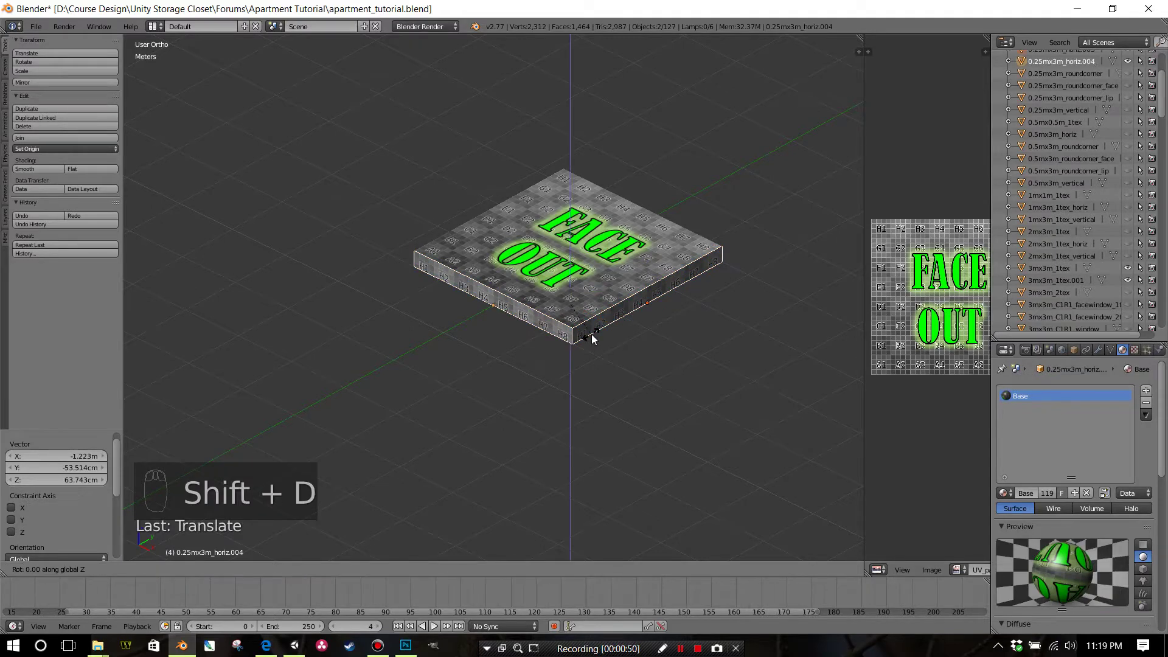
type("180")
key("Return")
Step: Move the rotated pair of strips onto the slab's two open sides, aligned with its corners
middle_click_drag(591, 334, 675, 330)
key("g")
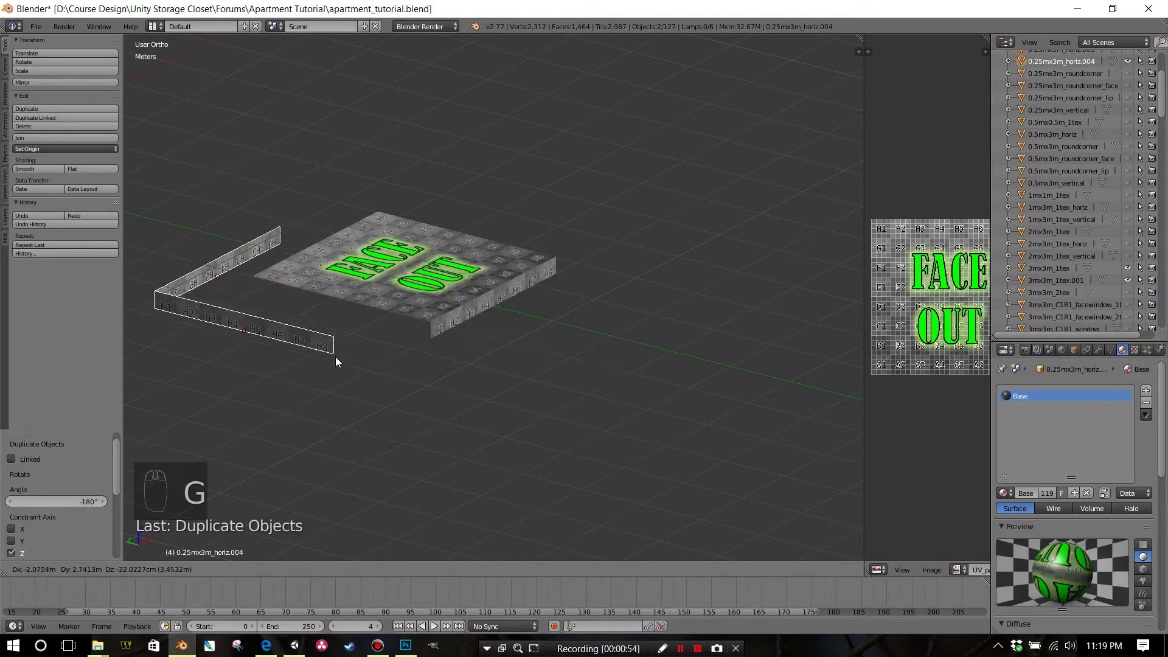
left_click(335, 356)
key("g")
left_click(428, 321)
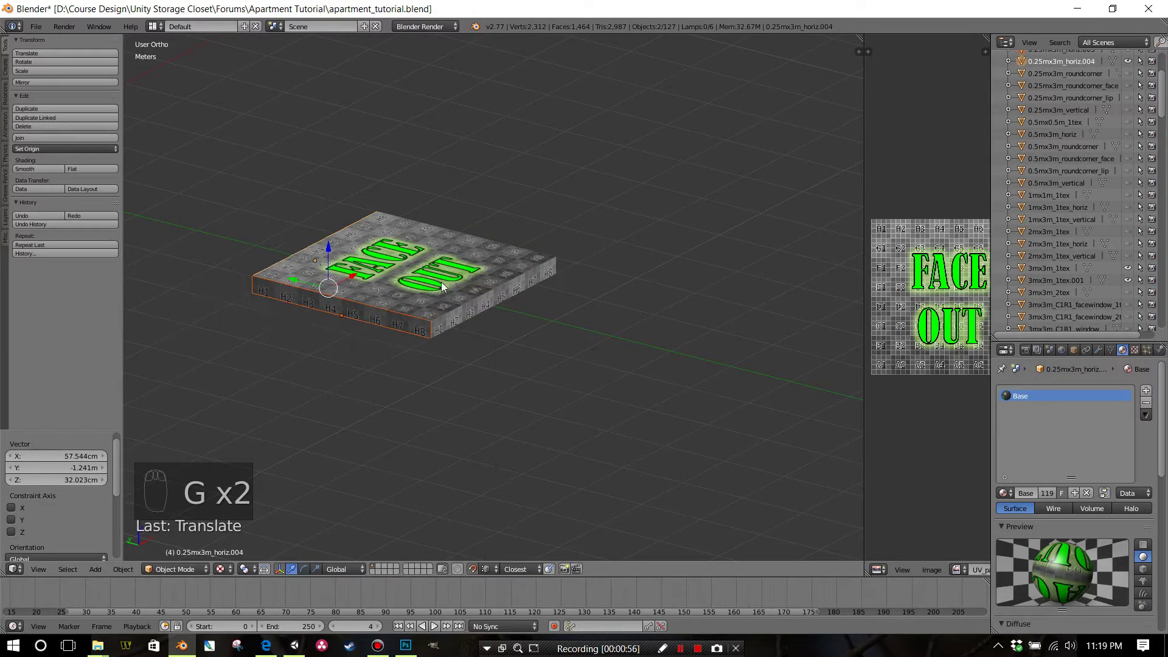
Step: Duplicate the slab's top panel in place and lower the copy 0.25 m along Z to form the underside
right_click(460, 293)
mouse_move(460, 293)
middle_mouse_down()
mouse_move(461, 262)
mouse_move(460, 309)
middle_mouse_up()
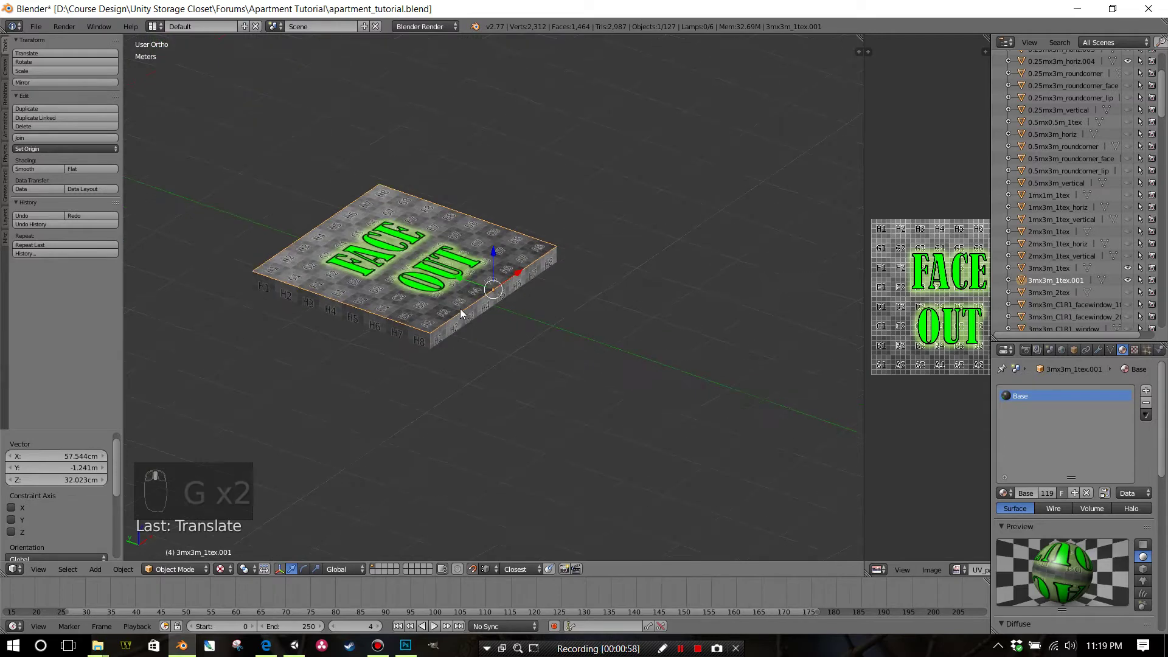
key("shift+d")
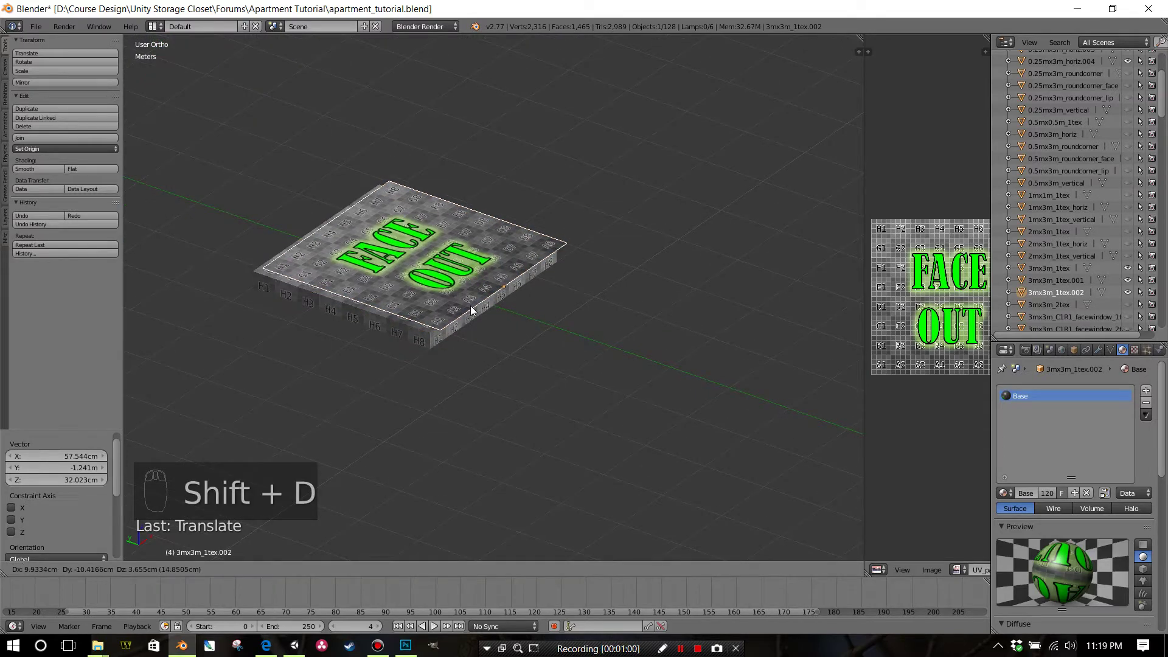
right_click(471, 310)
type("gz")
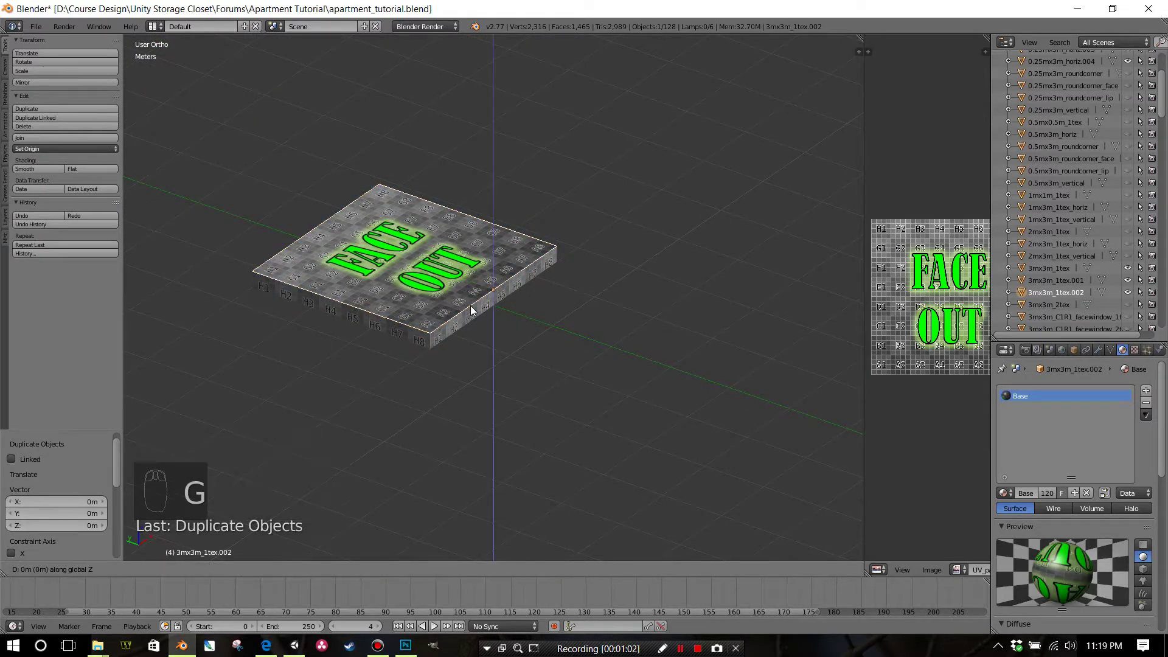
type("-.25")
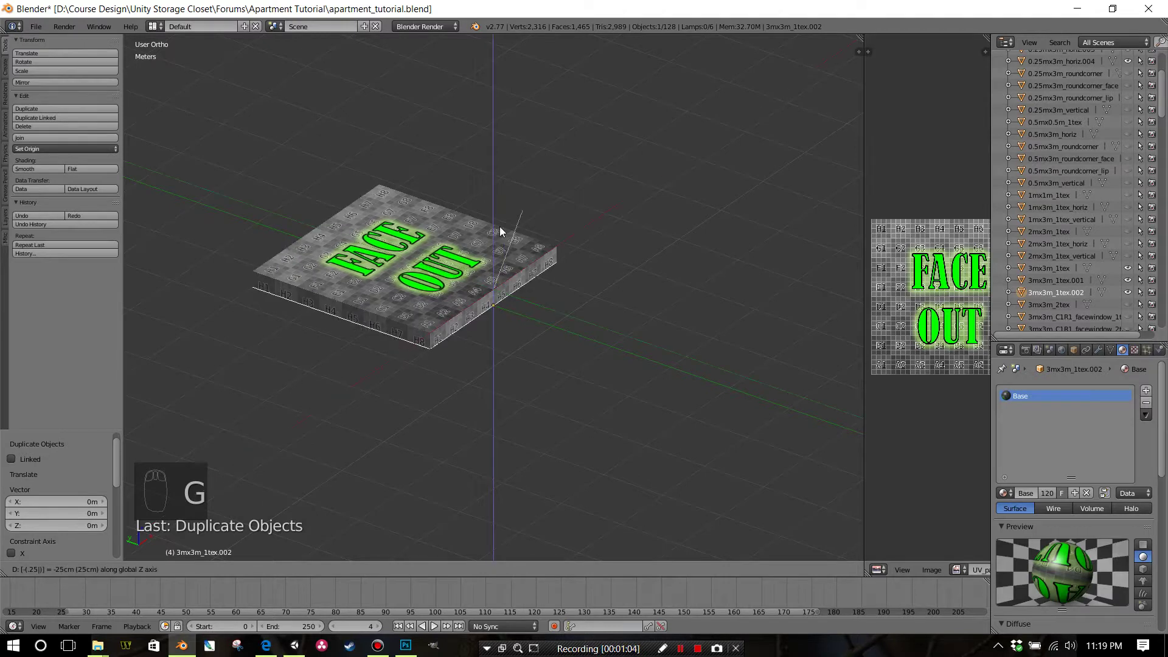
key("Return")
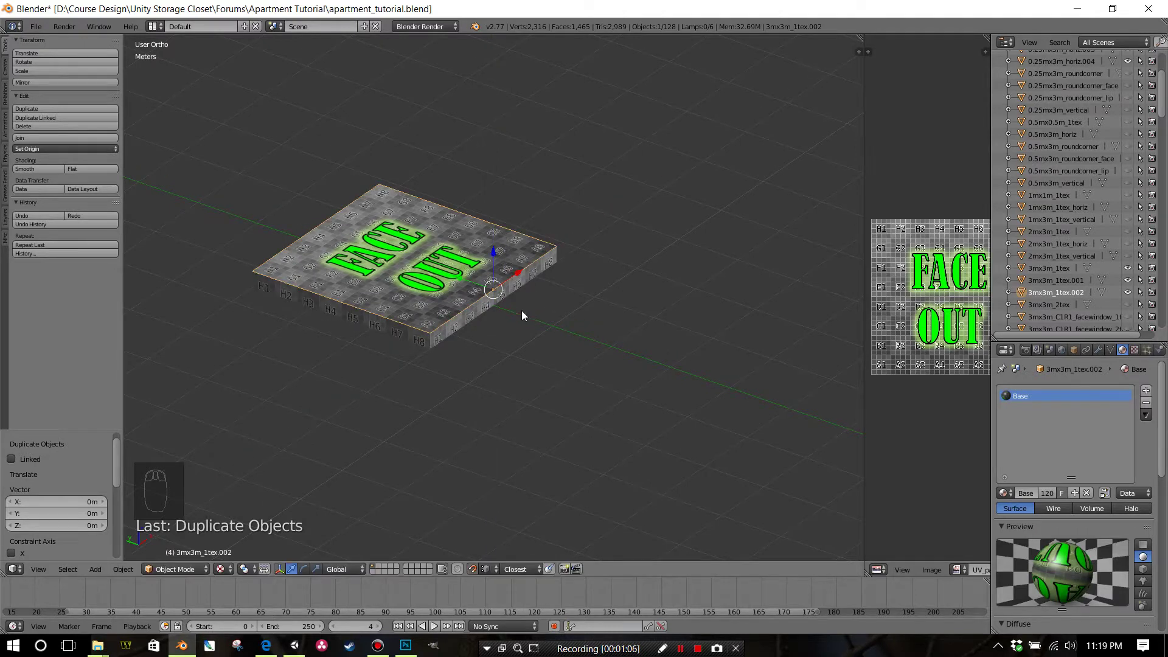
type("gz-.25")
key("Return")
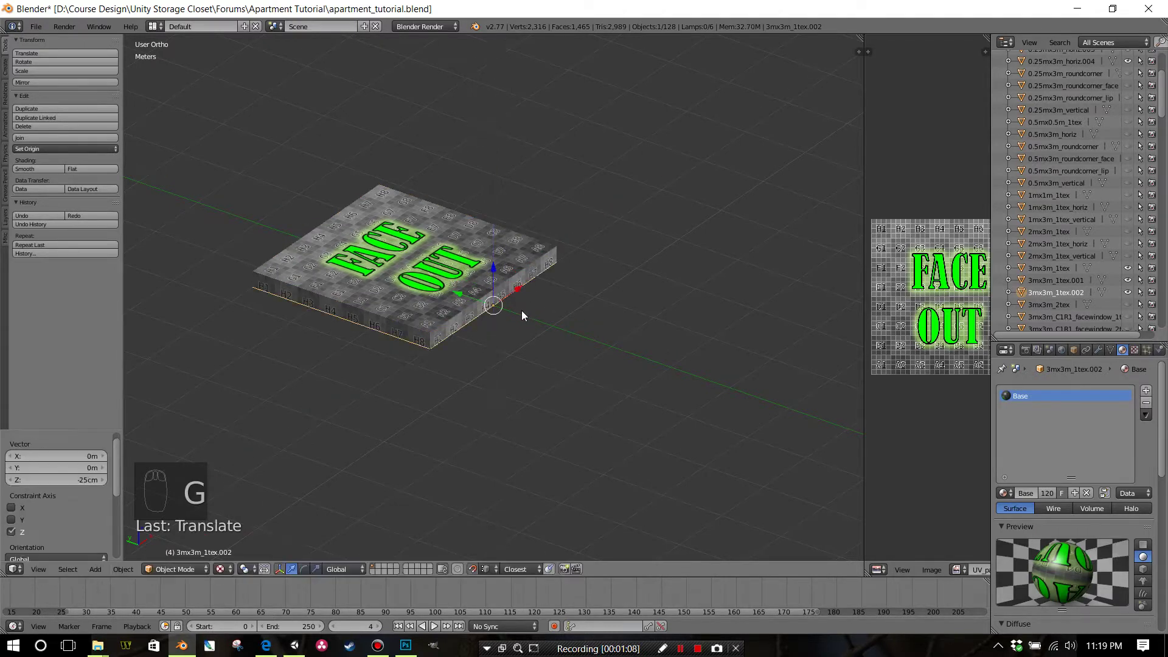
Step: Rotate the slab's bottom panel 180 degrees about the Y axis so its textured face points outward
middle_click_drag(547, 319, 526, 268)
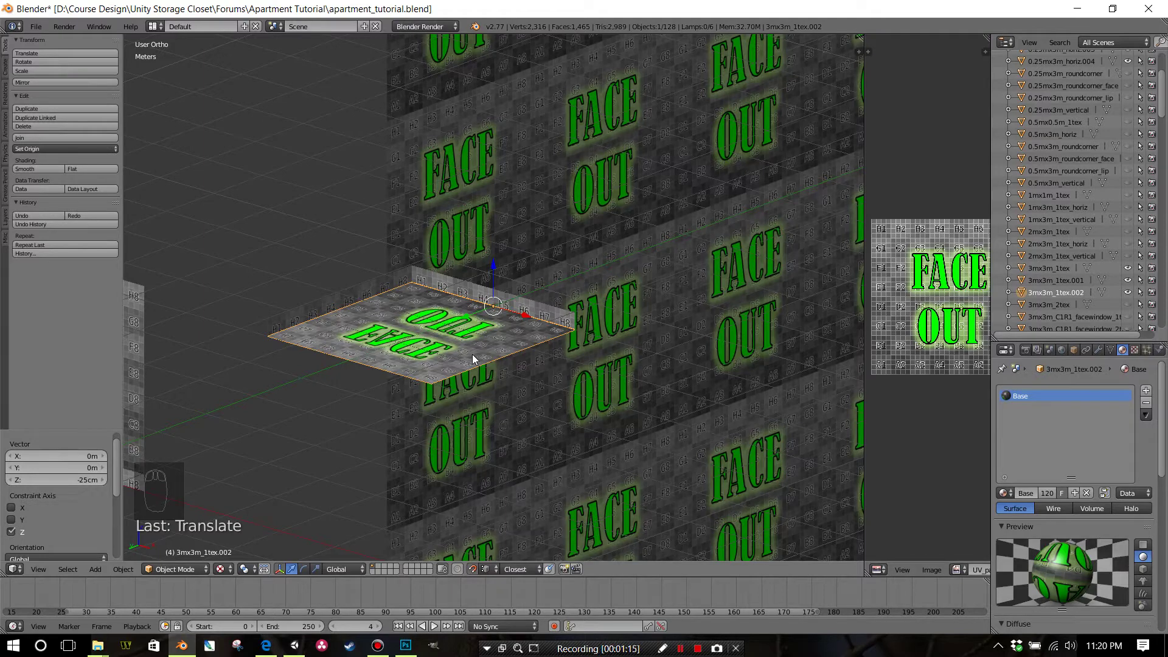
type("ry180")
key("Return")
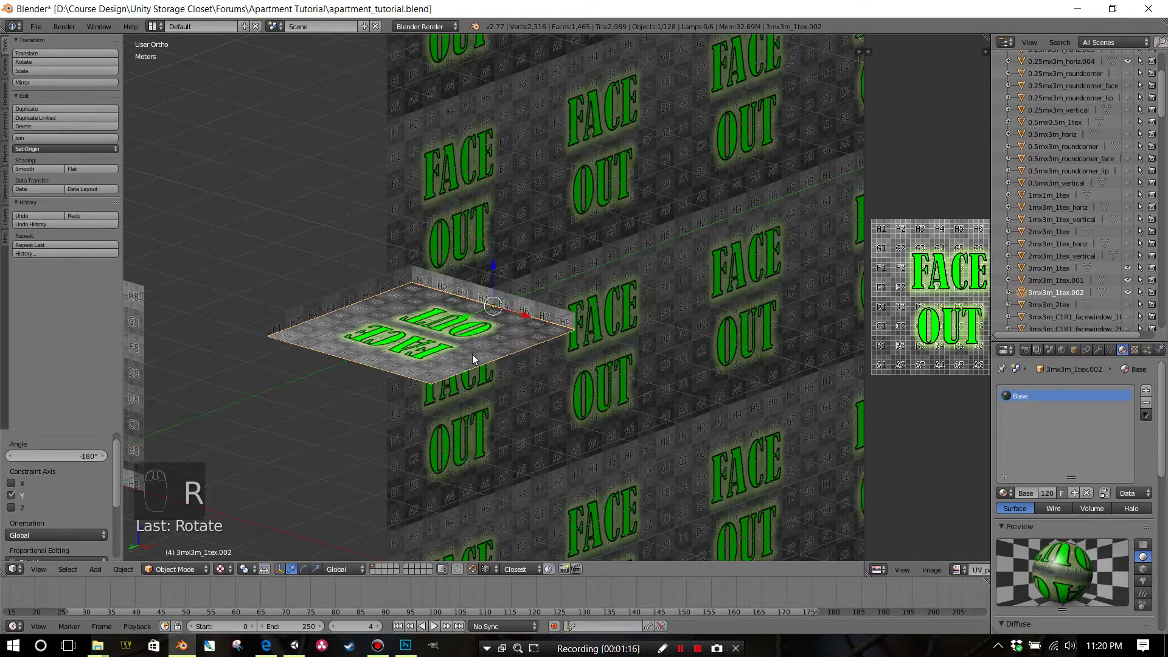
Step: Select all six panels of the slab and join them into a single object
middle_click_drag(514, 339, 514, 391)
scroll(509, 377, "down", 3)
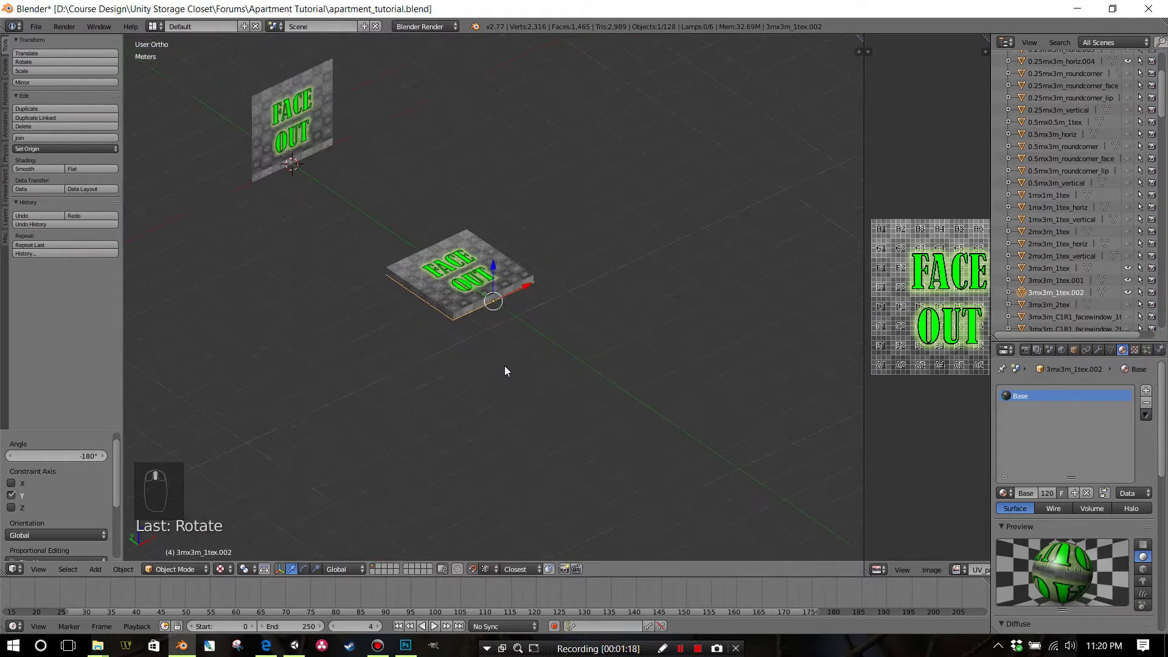
scroll(514, 408, "down", 2)
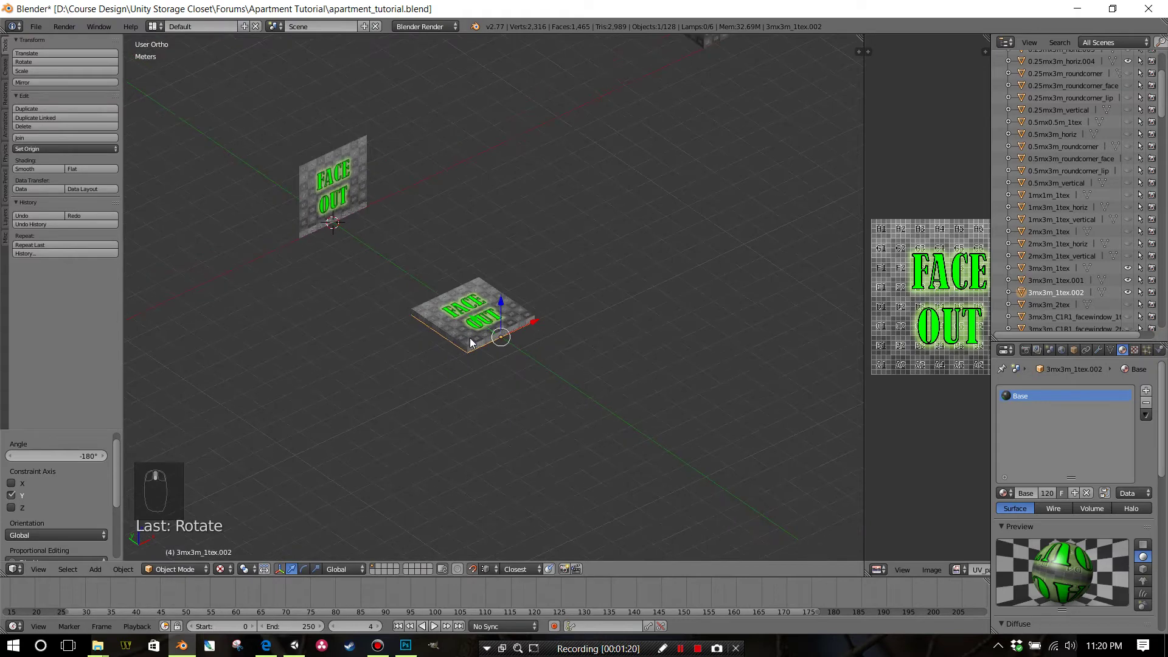
key("b")
left_click_drag(380, 244, 585, 411)
left_click(44, 138)
Step: Duplicate the joined slab and move the copy about 21 m along X, 6 m along Y and 2.75 m up to the building's front wall
scroll(489, 319, "down", 5)
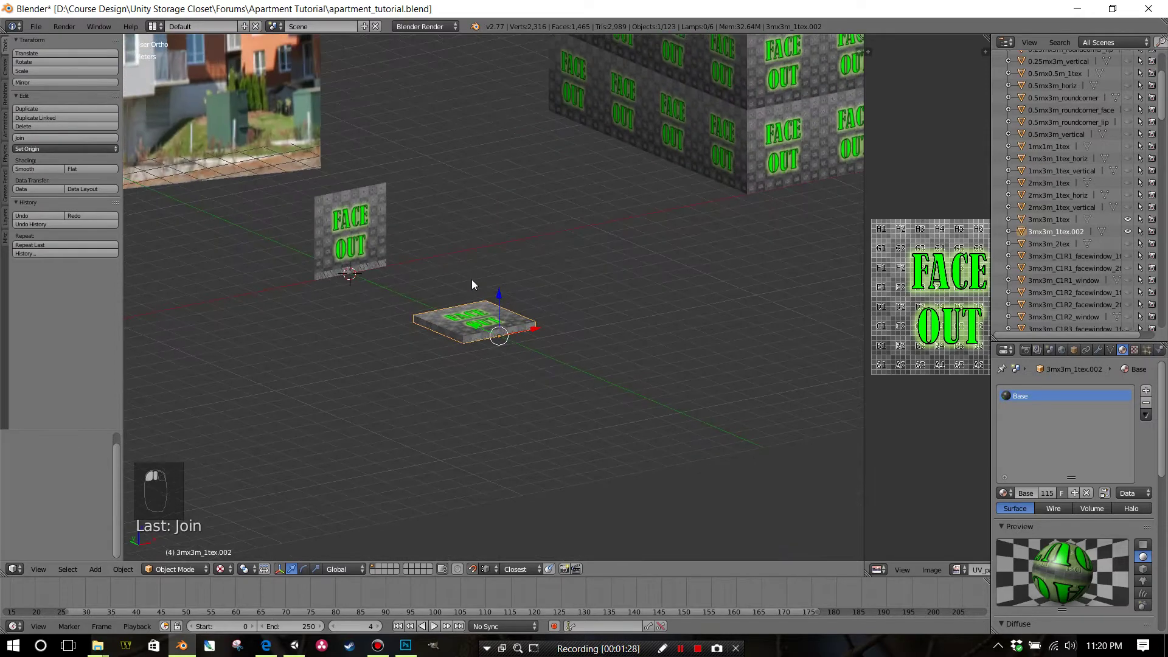
scroll(567, 275, "up", 5)
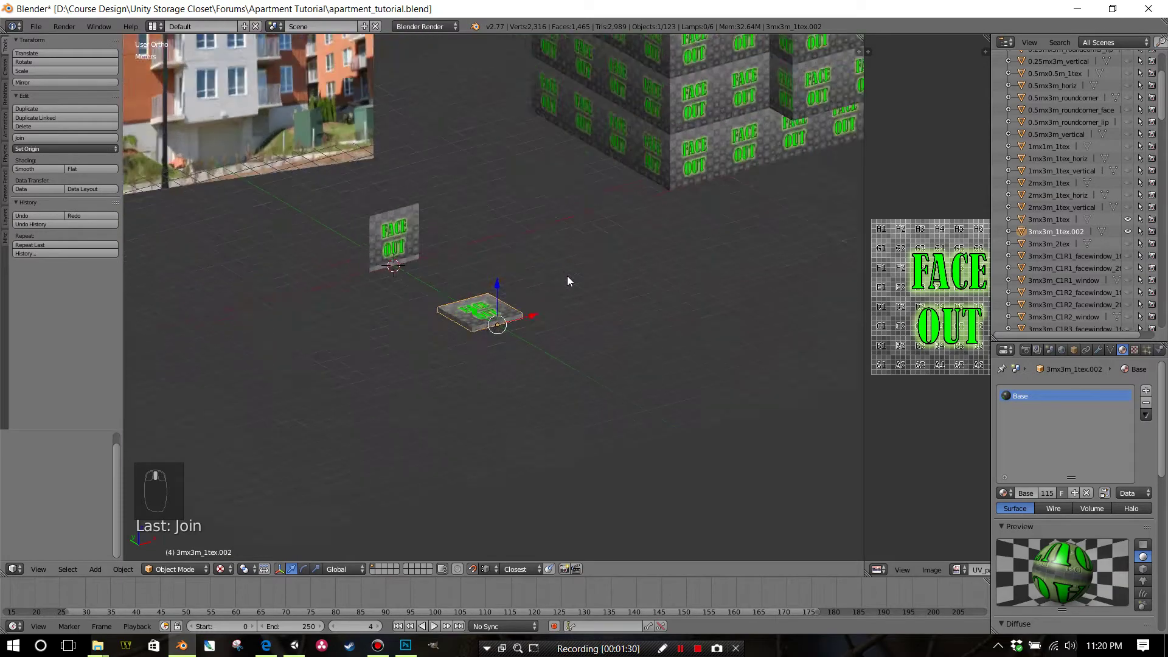
scroll(571, 300, "down", 3)
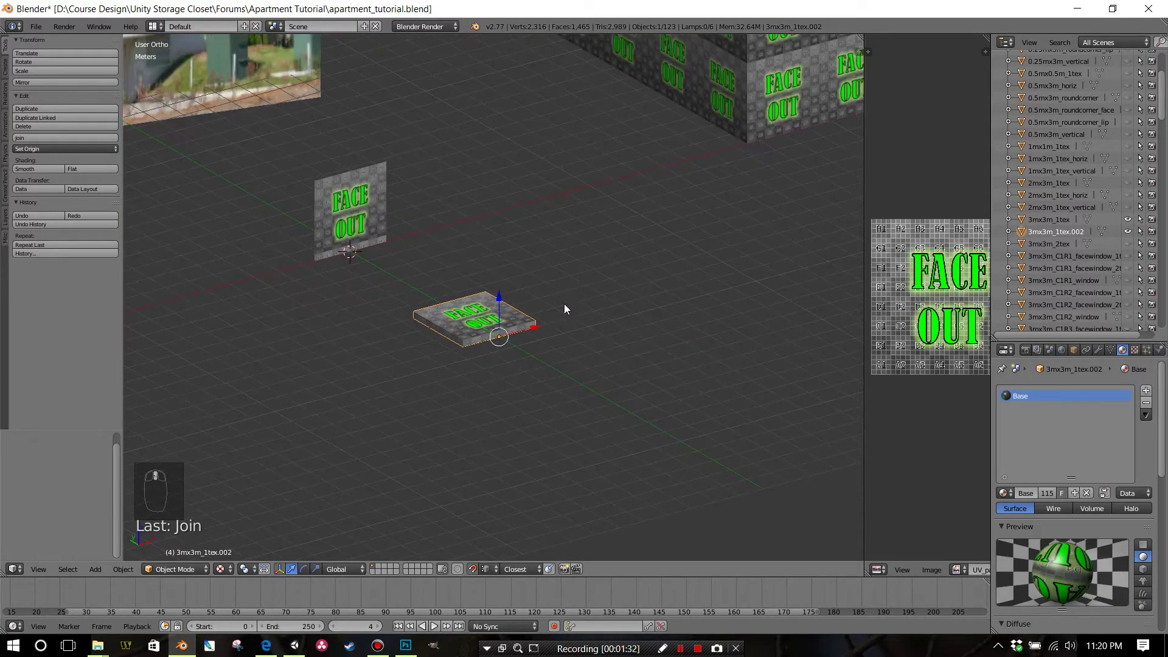
scroll(563, 305, "up", 2)
scroll(555, 338, "down", 2)
middle_click_drag(562, 295, 494, 309, "shift")
middle_click_drag(552, 268, 554, 257)
scroll(555, 259, "down", 3)
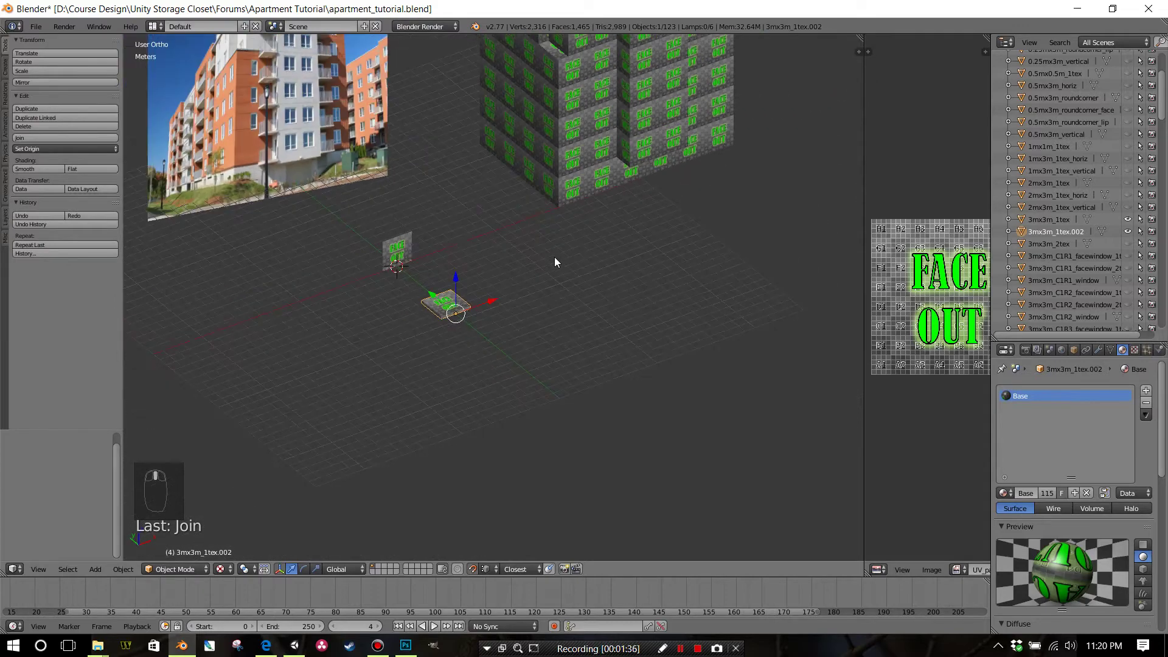
key("shift+d")
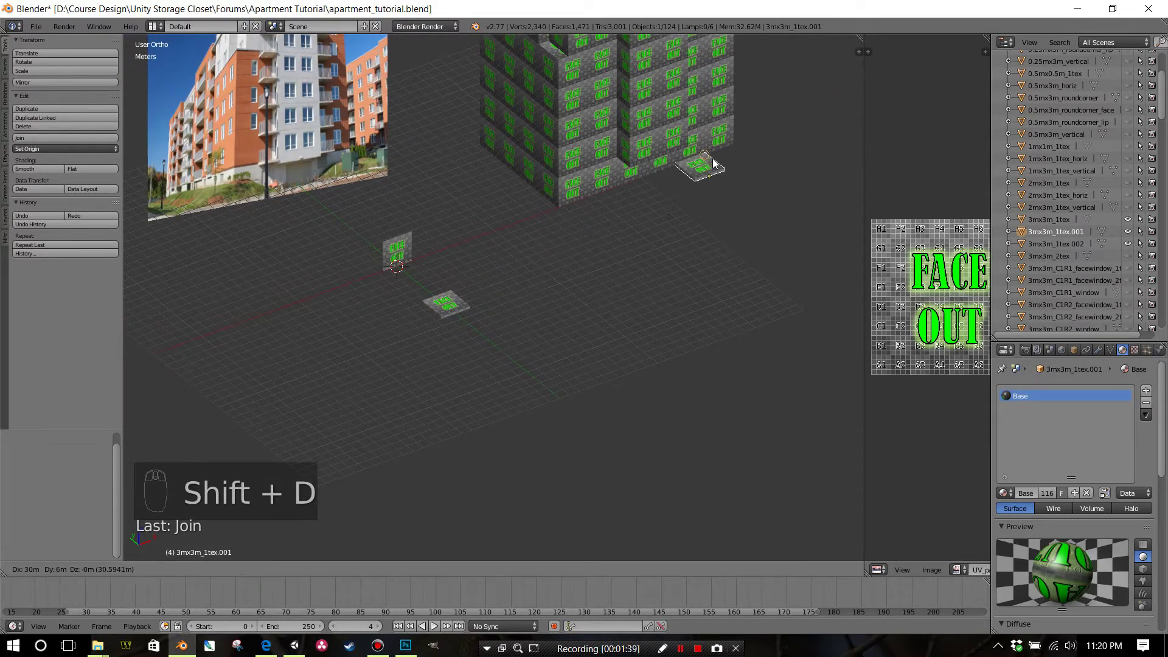
left_click(679, 181)
scroll(521, 339, "up", 5)
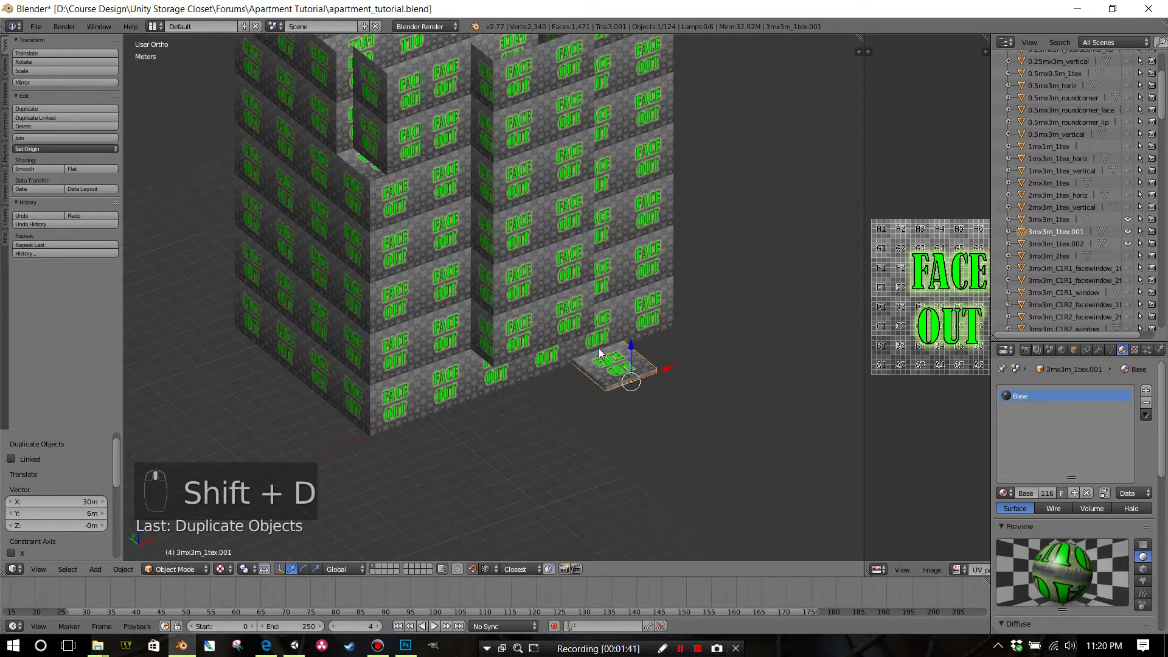
key("g")
left_click(412, 372)
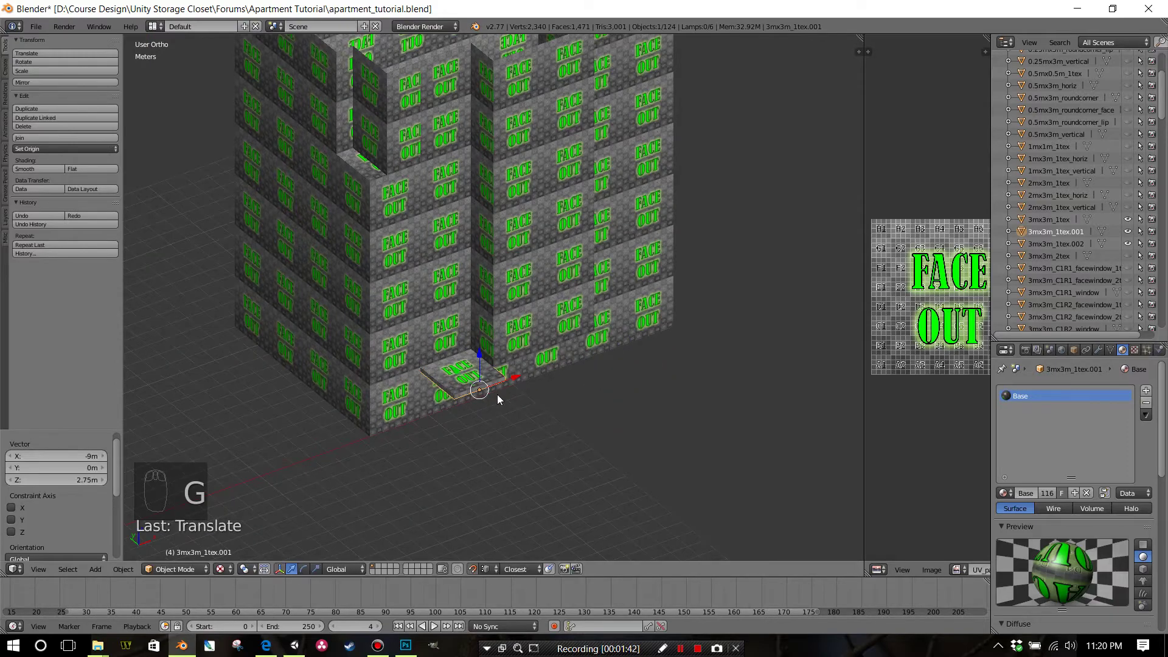
Step: Raise the slab on the building's front wall by 0.5 m along Z
middle_click_drag(498, 395, 491, 371)
scroll(542, 435, "up", 1)
middle_click_drag(548, 447, 535, 204, "shift")
scroll(521, 252, "up", 6)
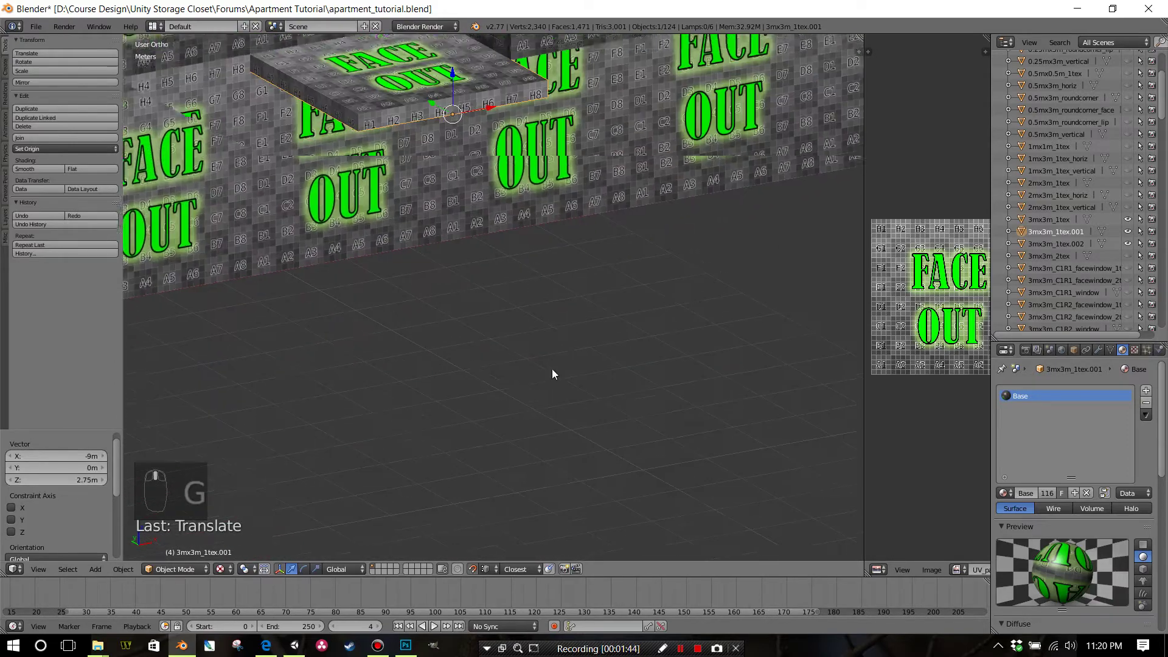
middle_click_drag(553, 368, 586, 533, "shift")
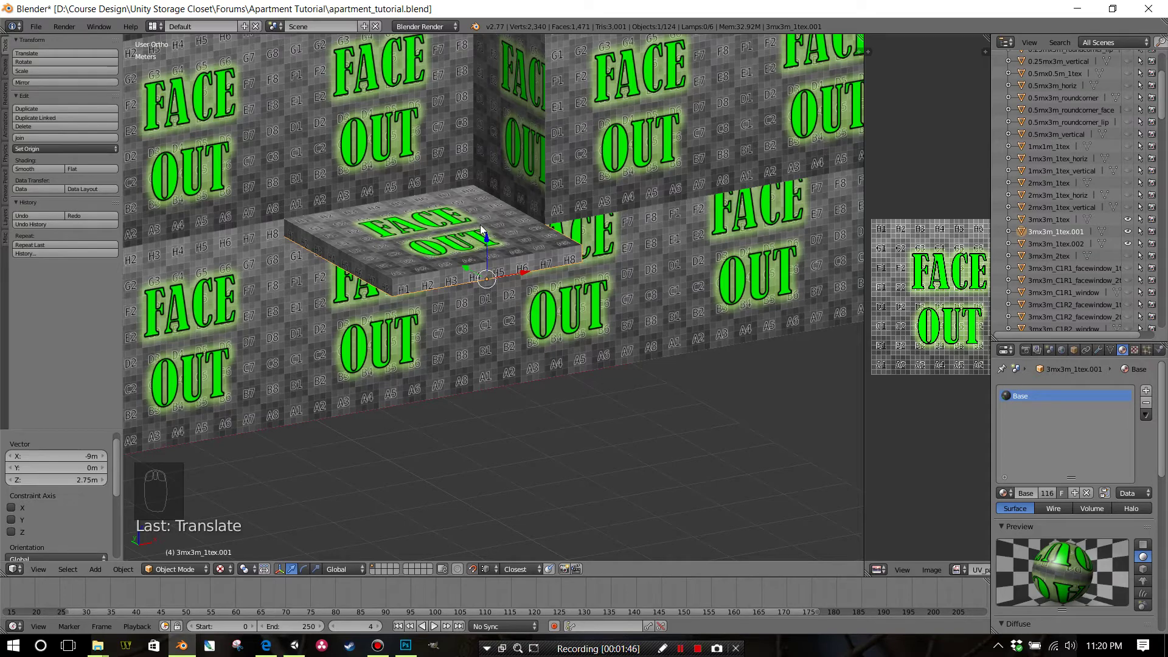
scroll(517, 243, "down", 5)
scroll(440, 231, "down", 2)
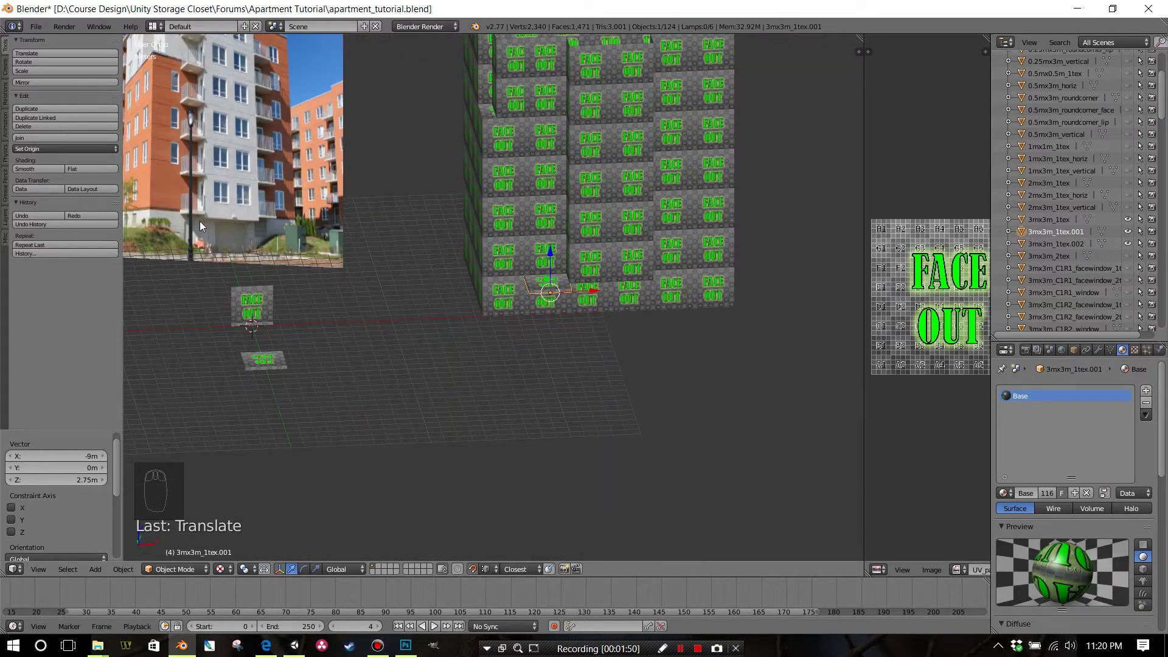
scroll(527, 315, "up", 6)
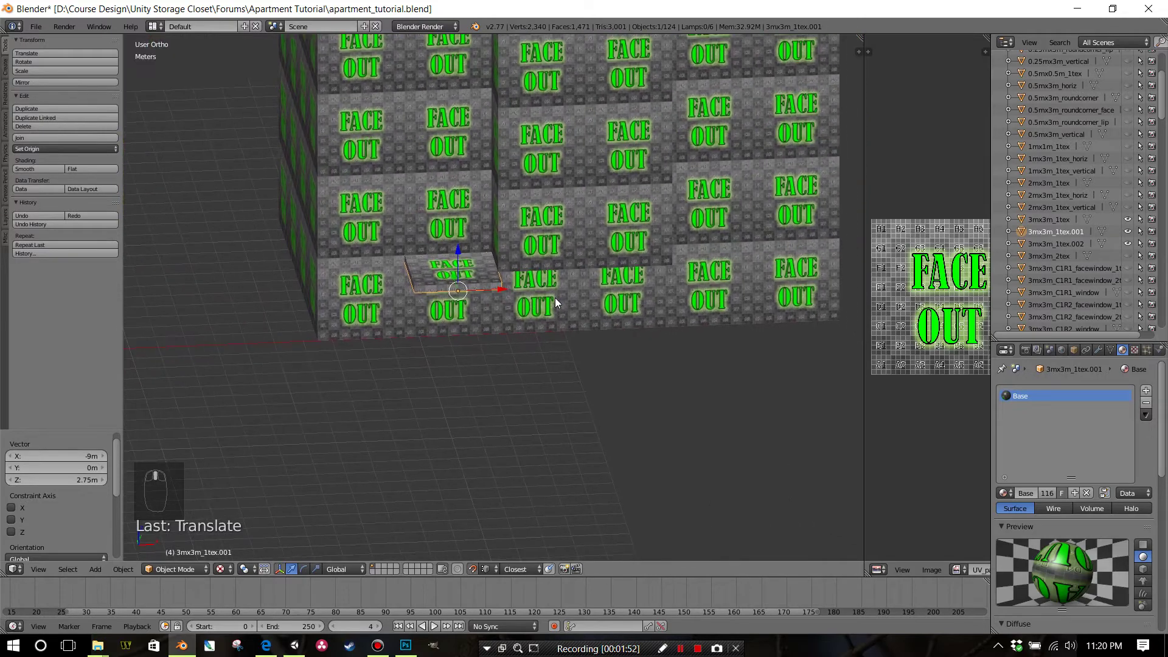
middle_click_drag(560, 315, 574, 316)
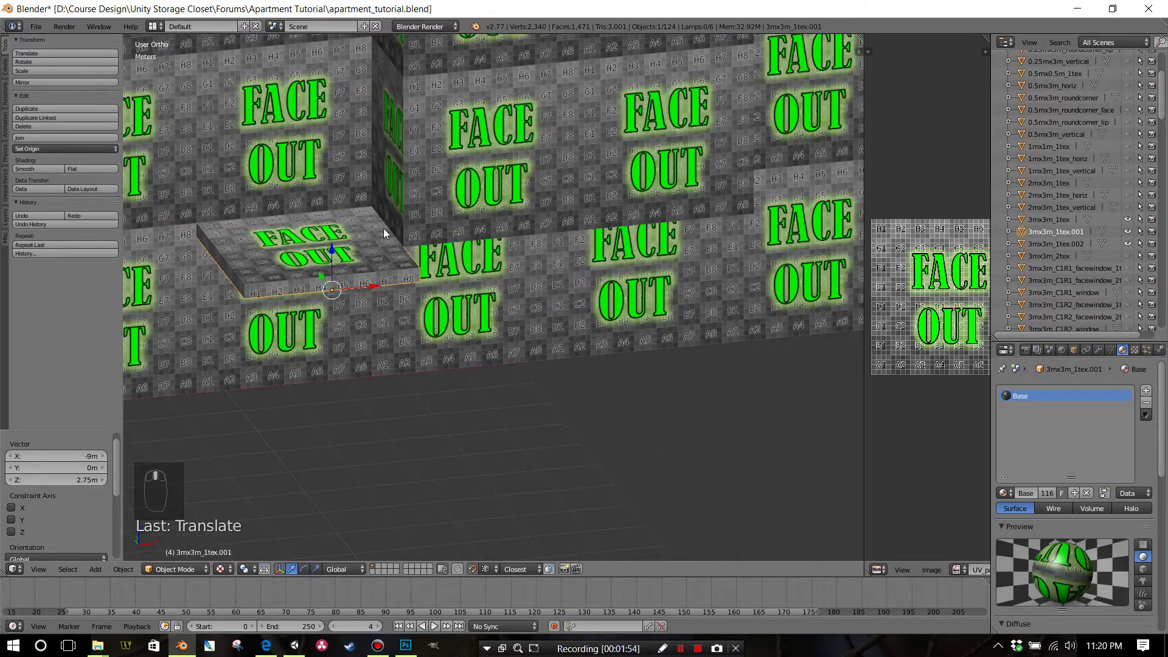
middle_click_drag(384, 233, 604, 310)
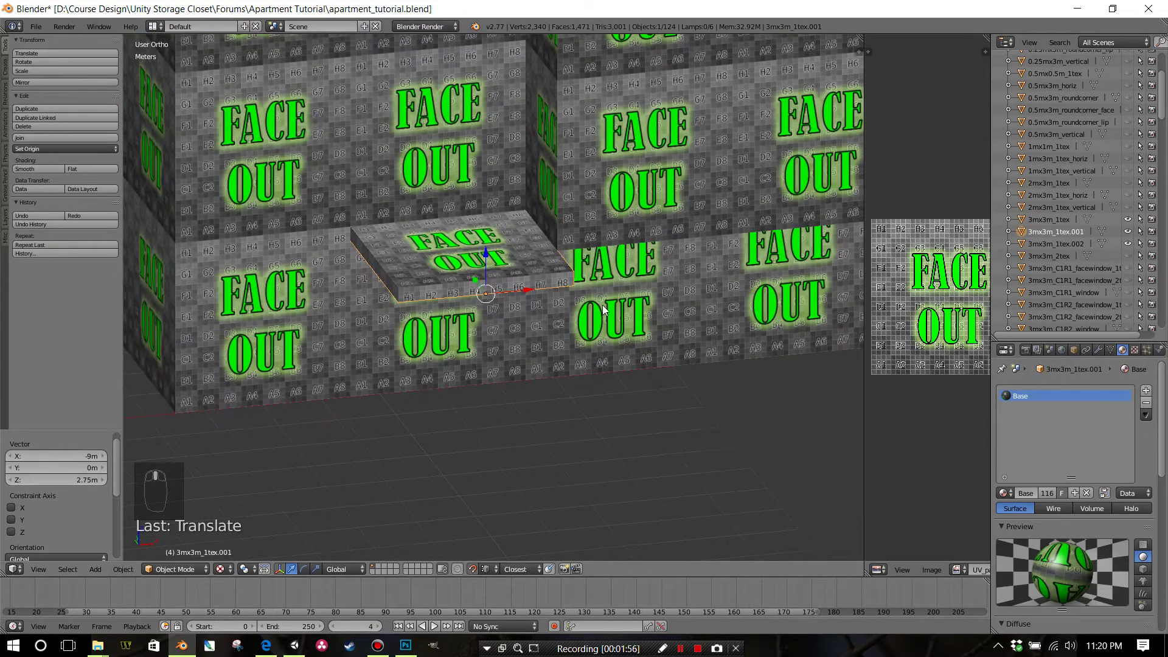
type("gz.5")
key("Return")
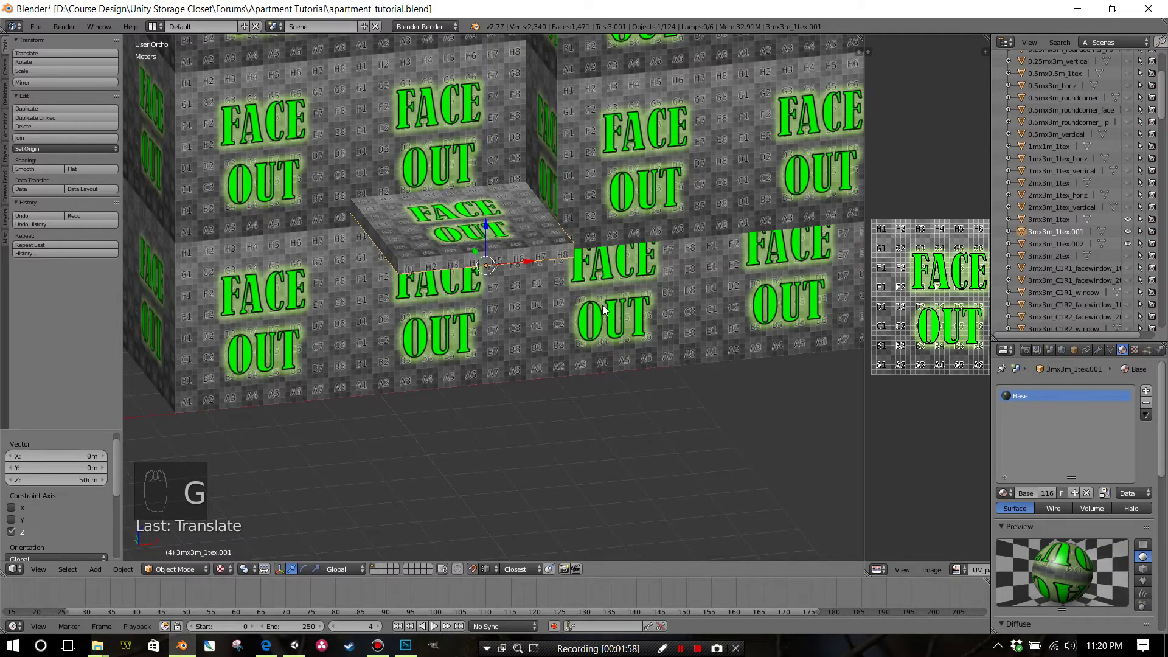
Step: Move the wall-mounted slab 0.5 m along Y, into the building's front wall
middle_click_drag(655, 306, 620, 305)
key("KP_Decimal")
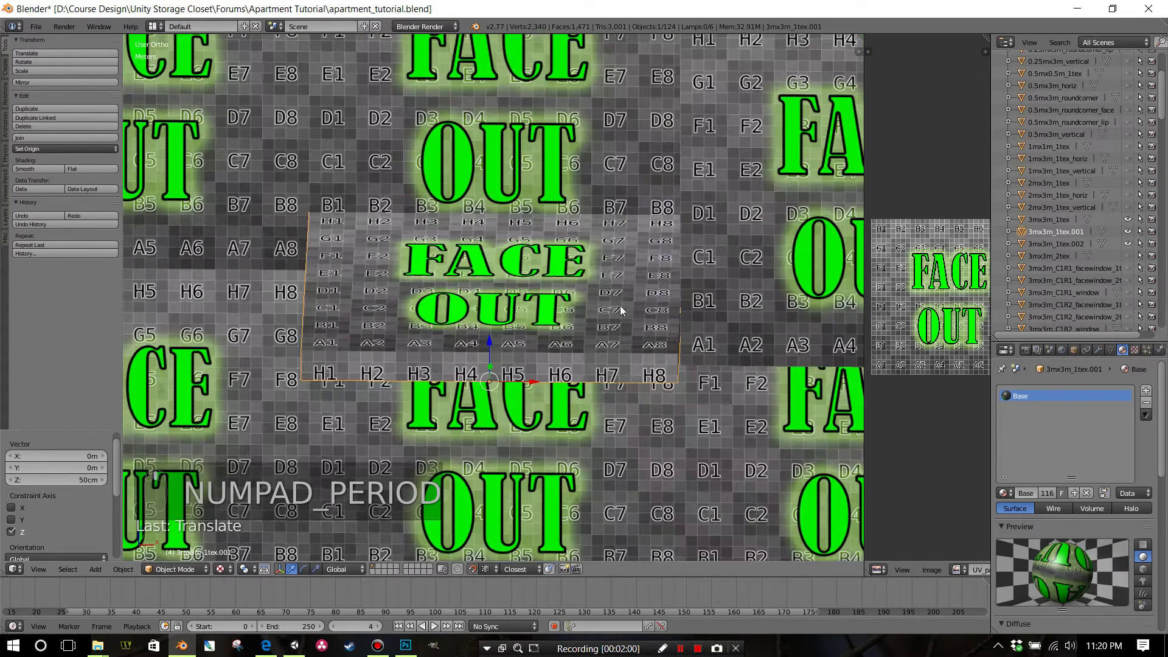
scroll(619, 305, "down", 5)
middle_click_drag(693, 382, 554, 288)
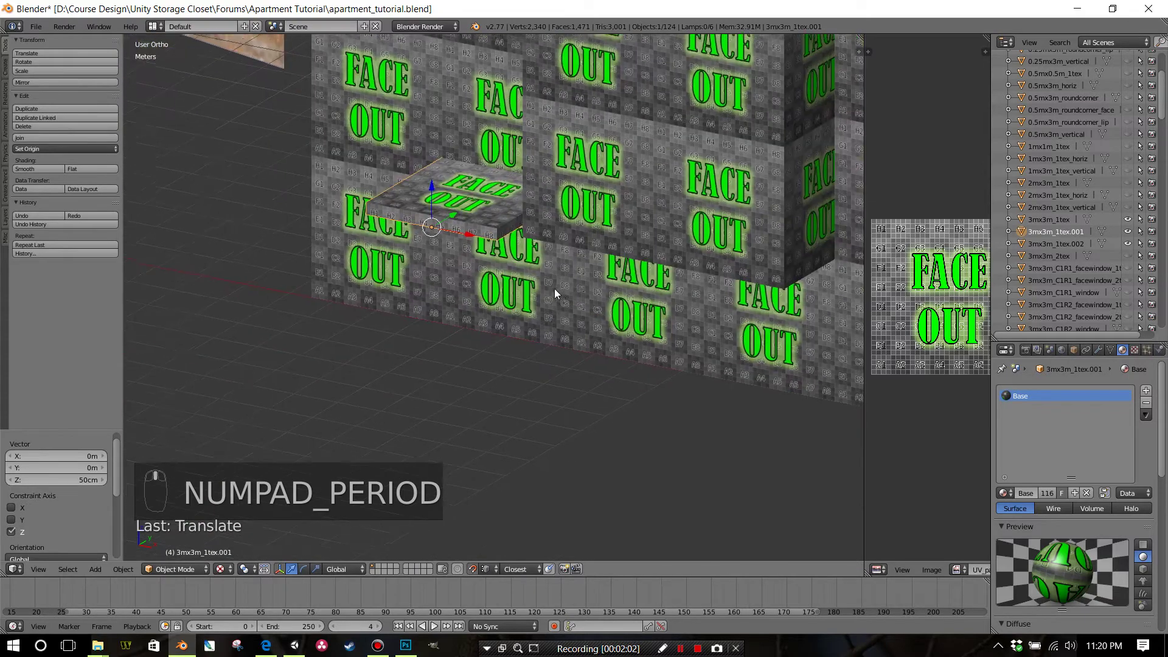
scroll(555, 294, "up", 3)
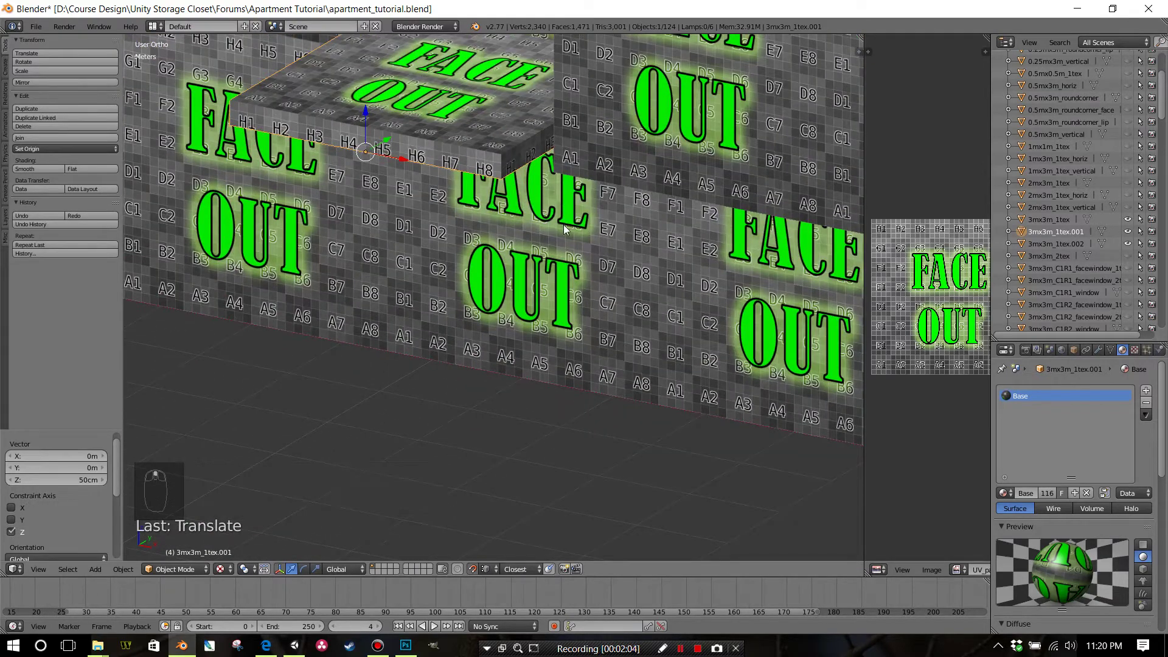
middle_click_drag(564, 229, 509, 331, "shift")
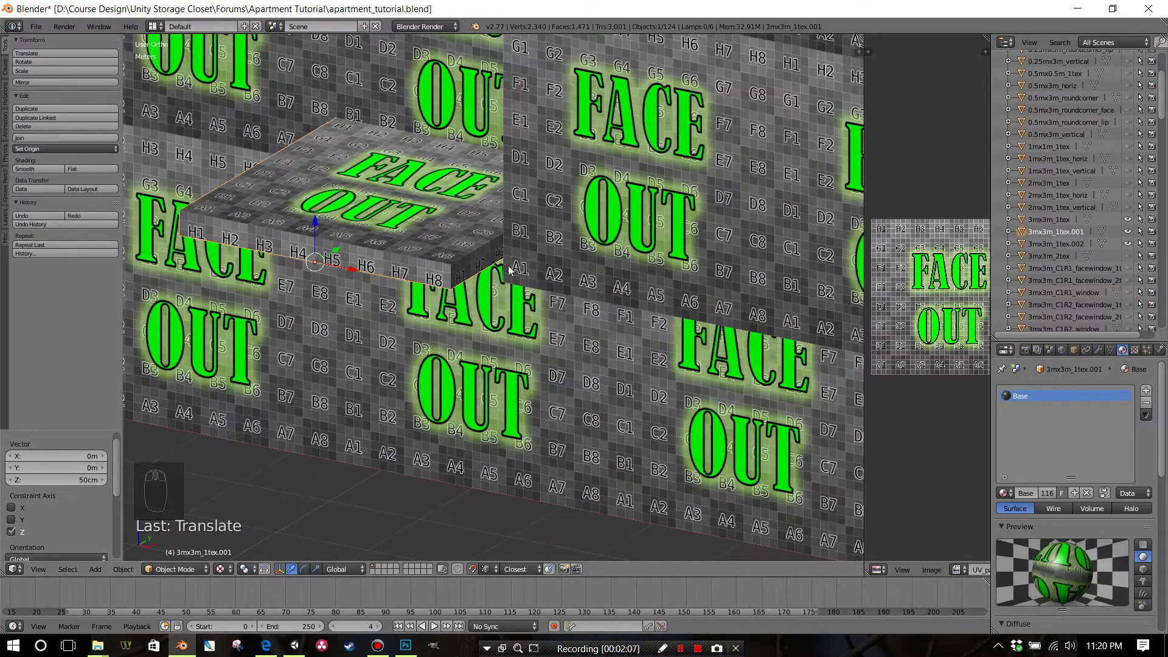
key("g")
key("y")
key("1")
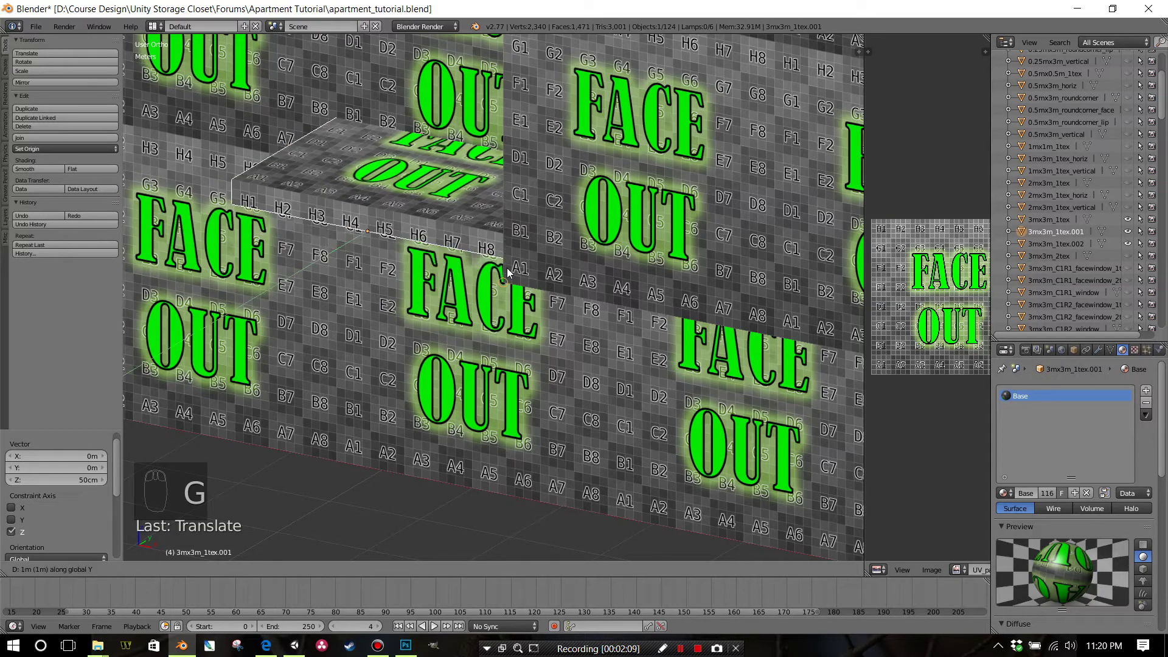
key("BackSpace")
type(".5")
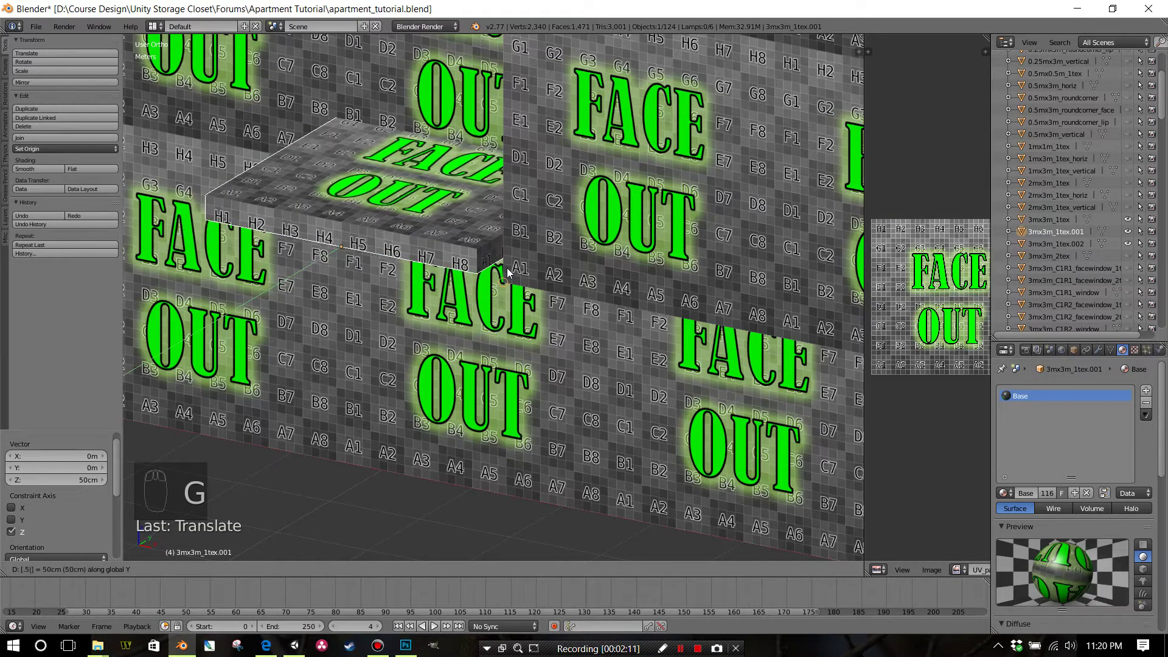
key("Return")
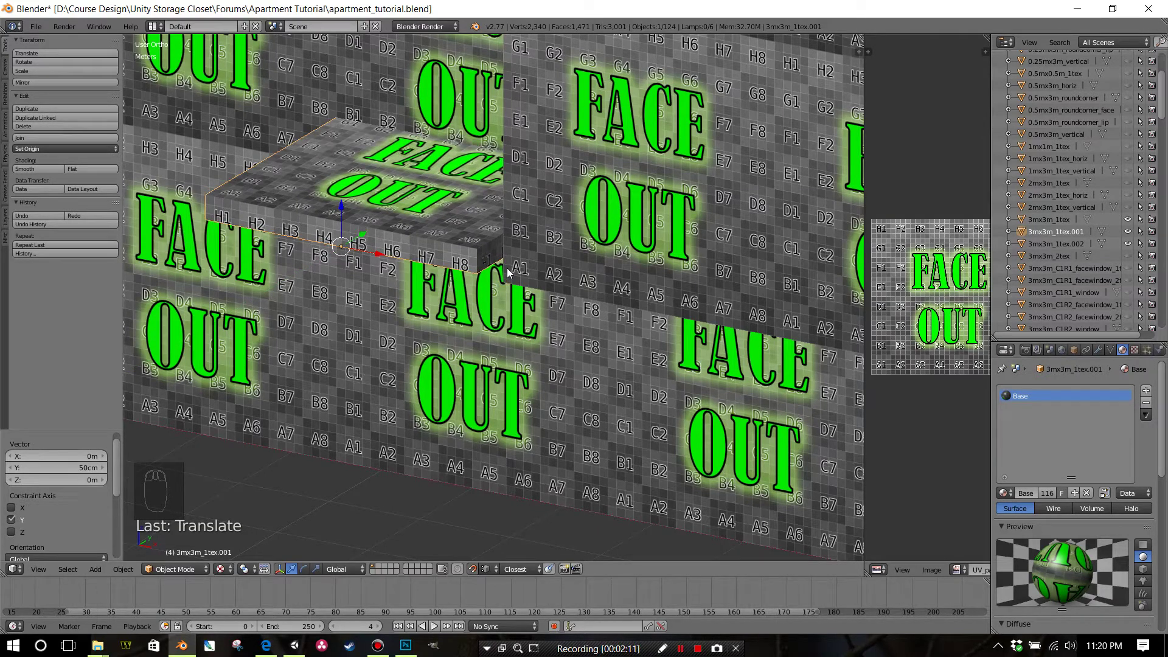
Step: Turn off snapping and inspect from several angles how the balcony slab sits in the wall
left_click(471, 569)
scroll(468, 353, "down", 5)
middle_click_drag(466, 347, 542, 295)
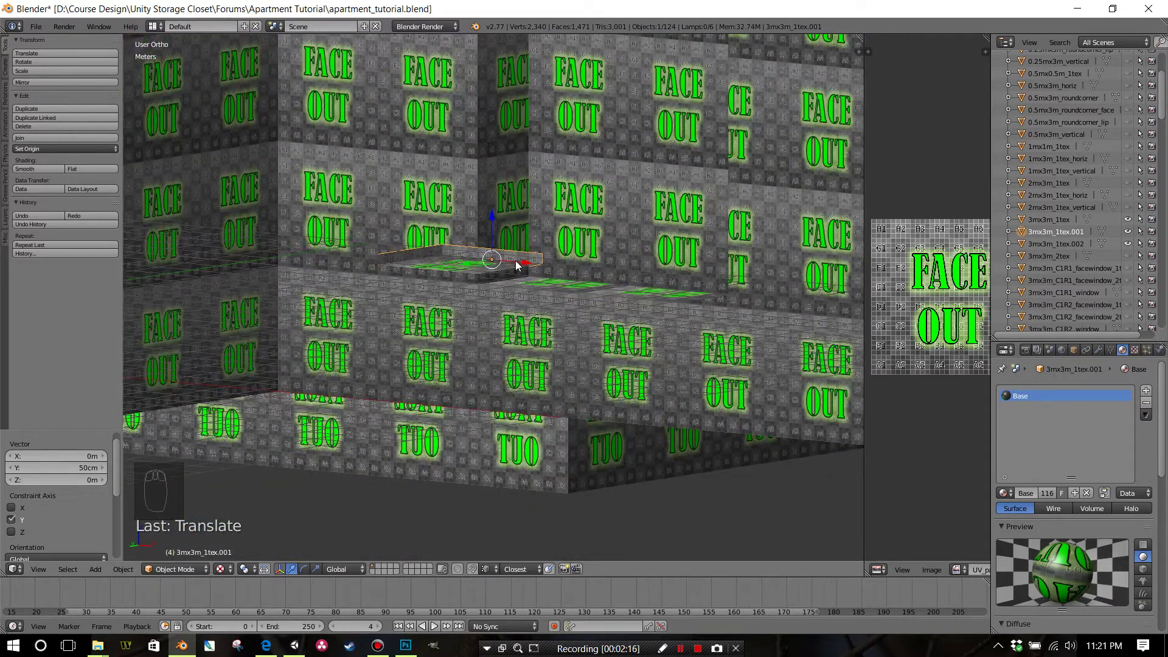
scroll(506, 276, "up", 3)
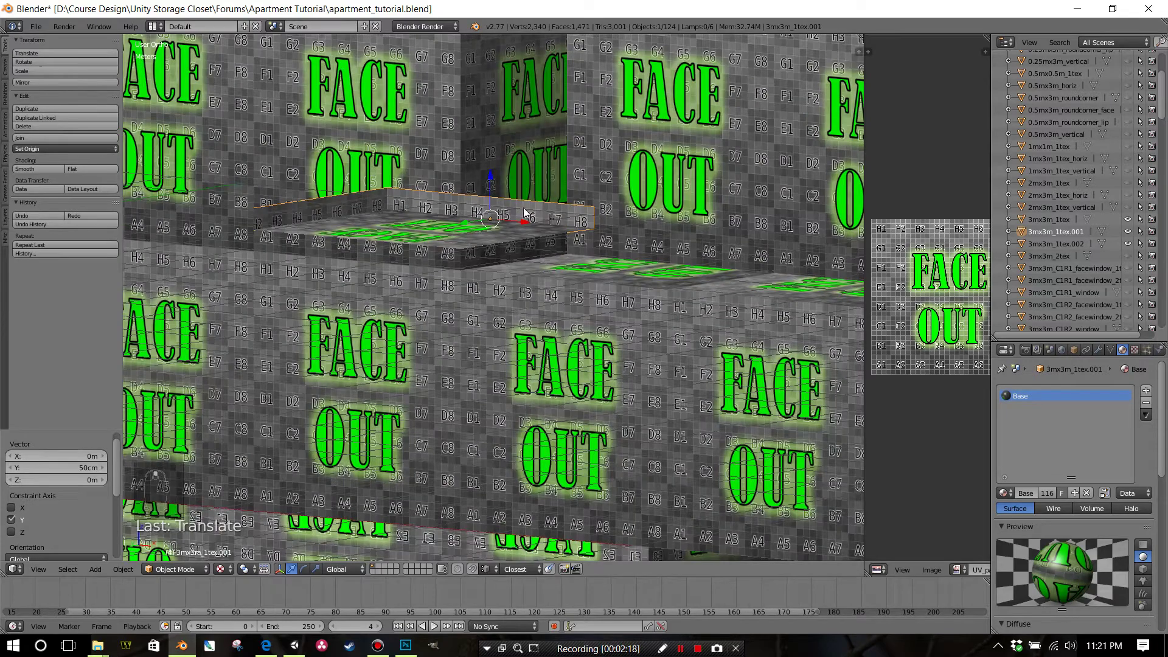
middle_click_drag(520, 258, 516, 308)
scroll(434, 273, "down", 3)
scroll(563, 290, "down", 3)
scroll(559, 290, "down", 3)
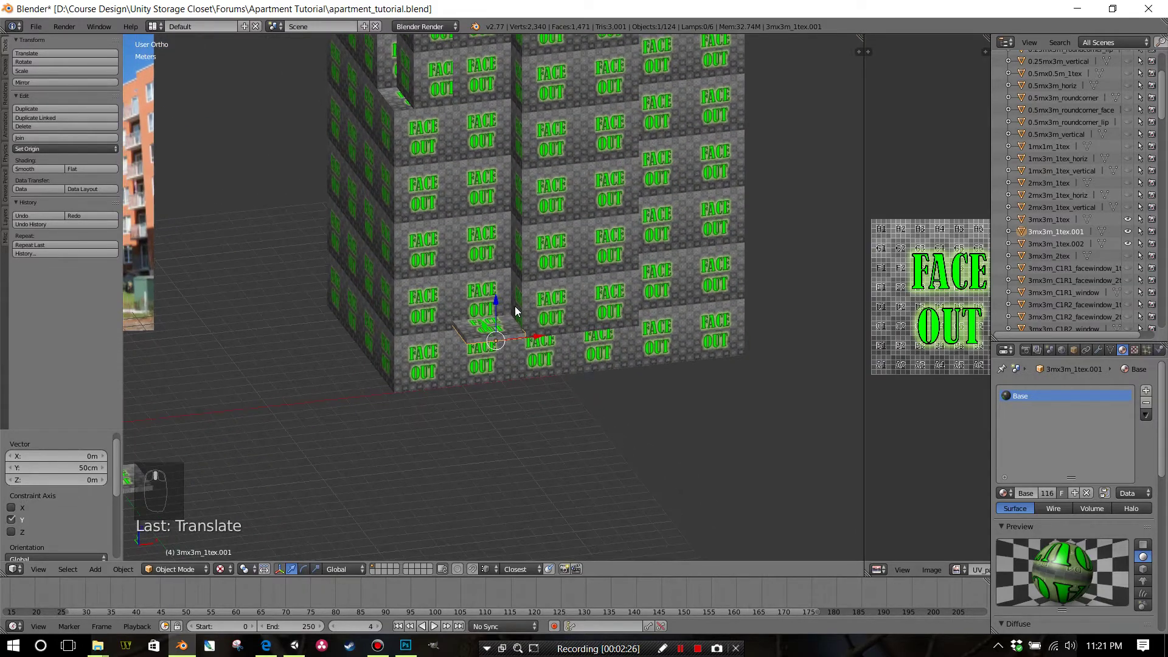
Step: Duplicate the balcony slab 3 m up along Z and repeat the duplication until five copies are stacked above it
scroll(516, 307, "down", 2)
scroll(519, 318, "up", 2)
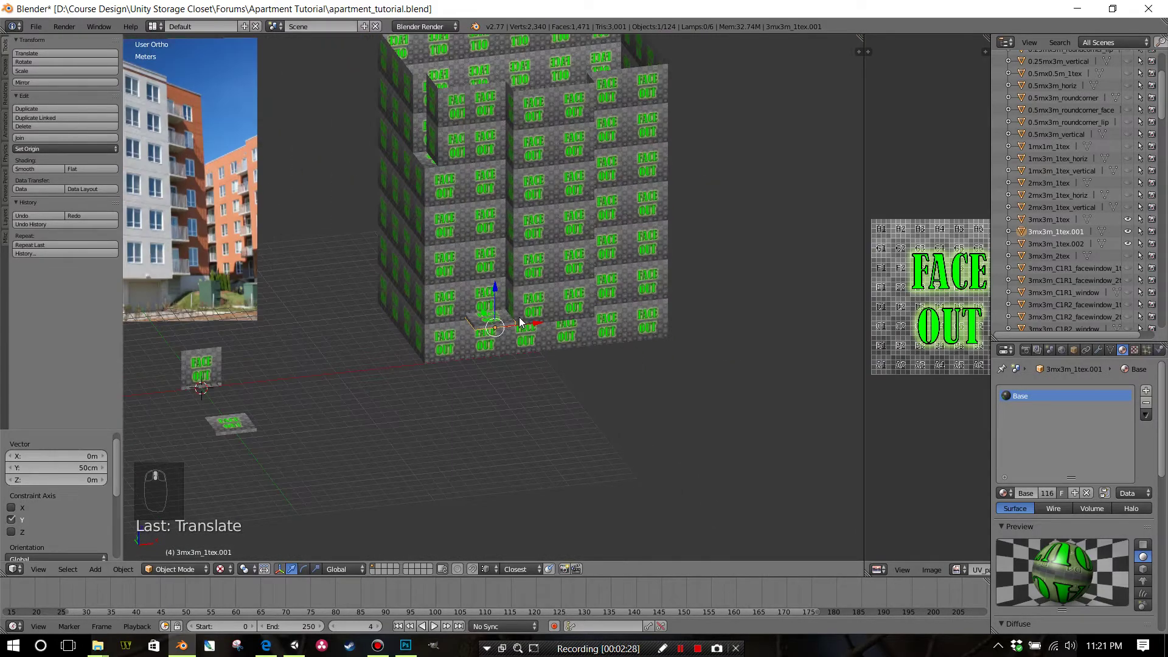
key("shift+d")
key("z")
key("3")
key("Return")
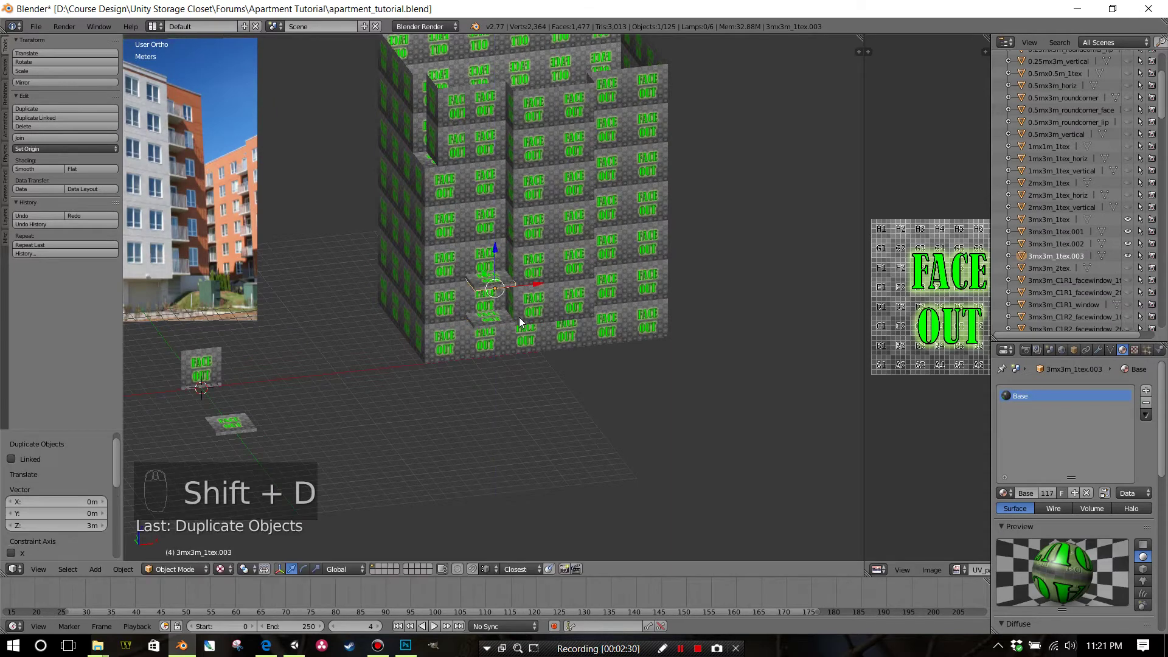
key("shift+r")
key("shift+r")
key("shift+r")
key("shift+r")
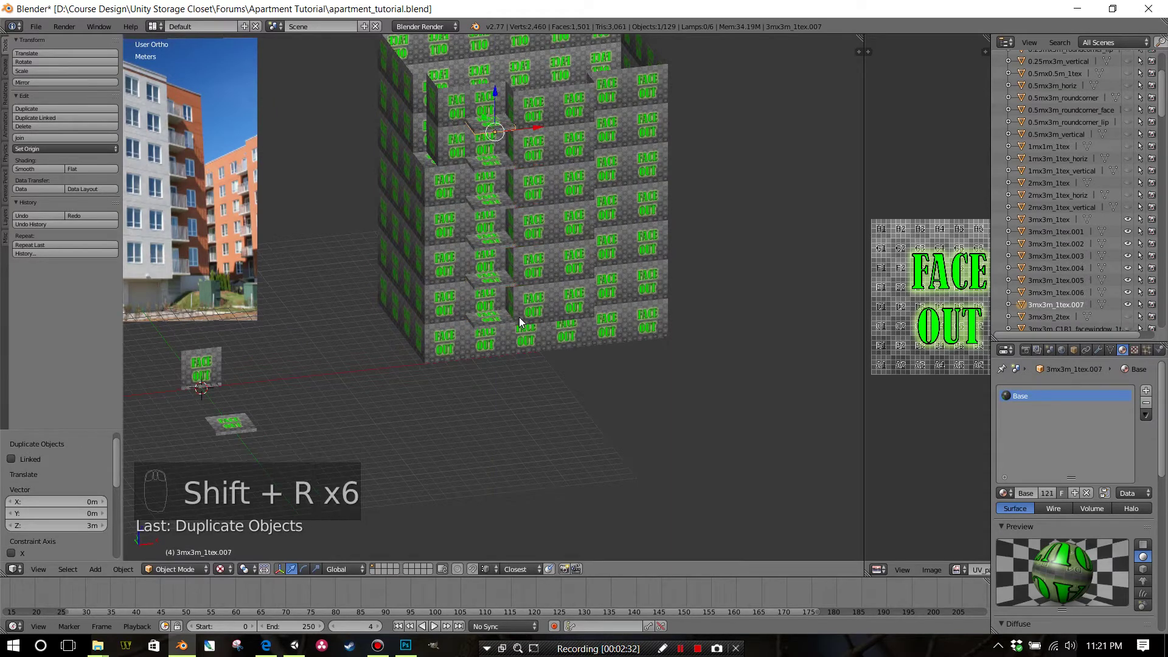
Step: Select all six stacked balcony slabs and duplicate them 9 m along X to the building's other recess
middle_click_drag(520, 322, 404, 258)
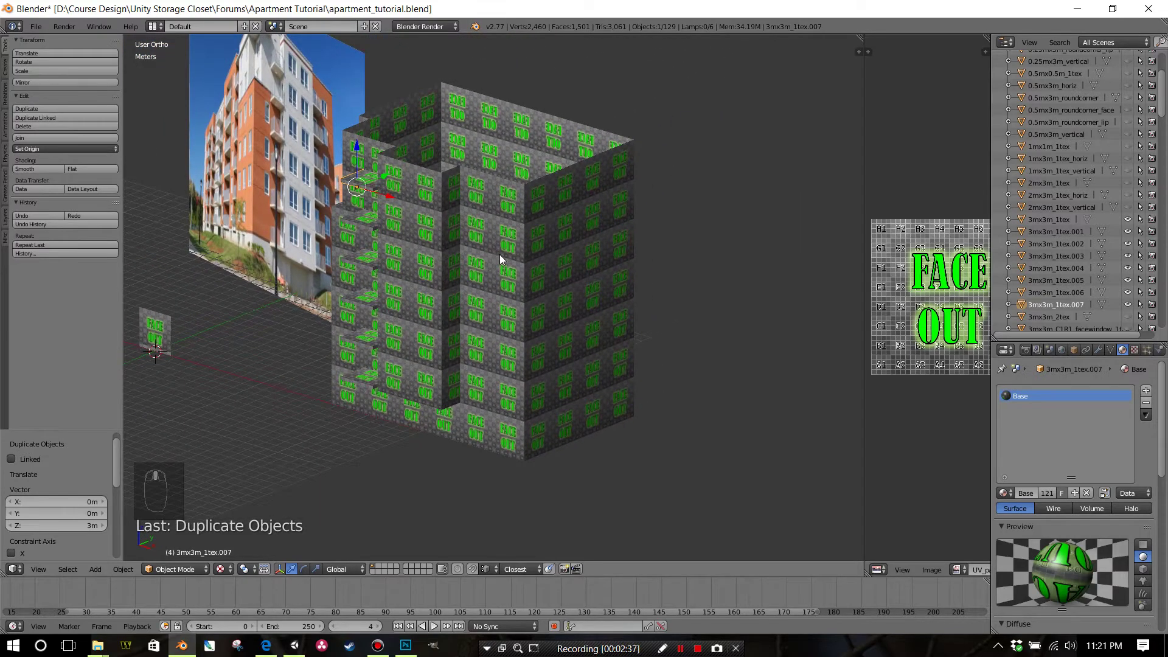
middle_click_drag(498, 254, 445, 242)
right_click(383, 236, "shift")
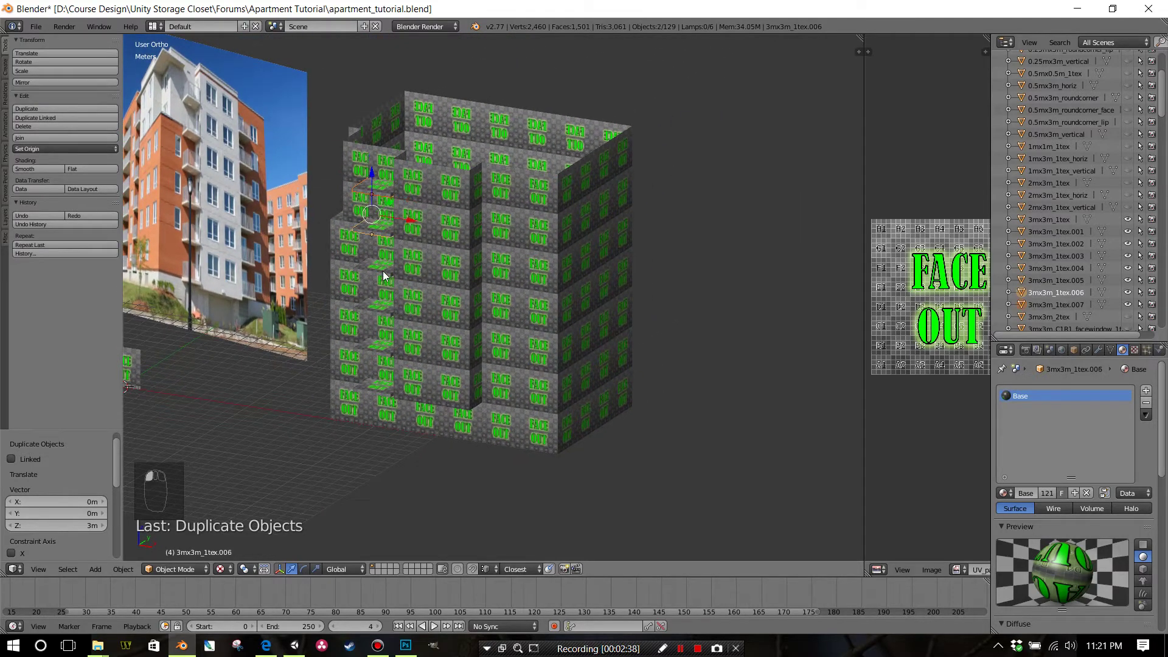
right_click(384, 277, "shift")
right_click(377, 317, "shift")
right_click(377, 353, "shift")
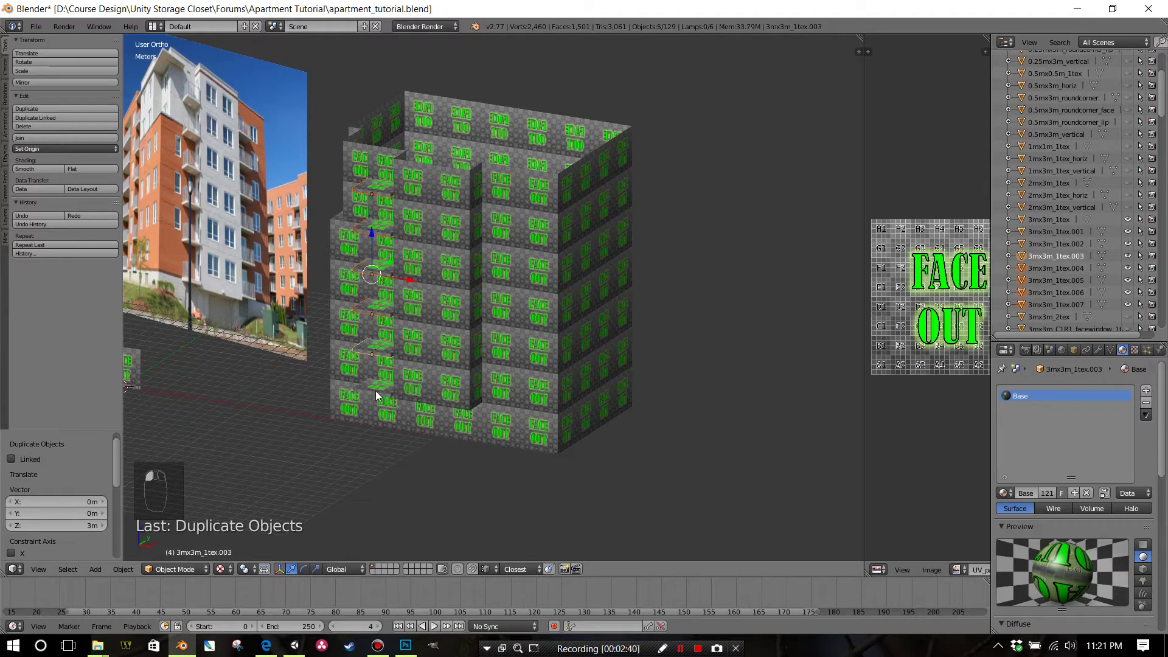
right_click(380, 392, "shift")
key("shift+d")
type("x")
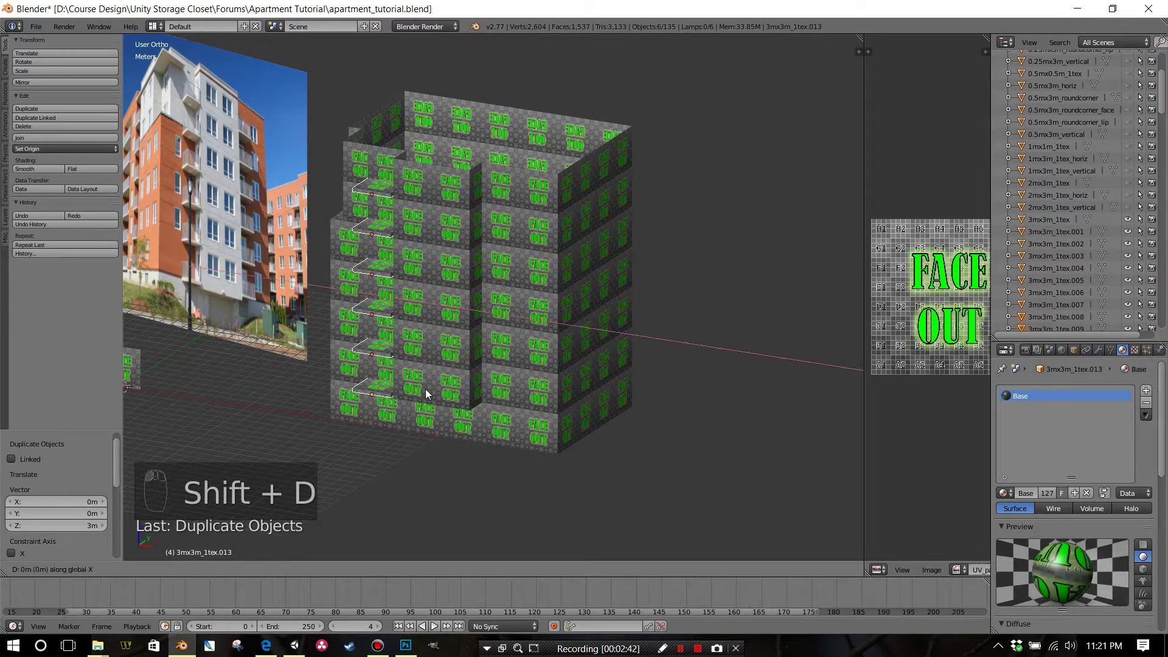
type("9")
key("Return")
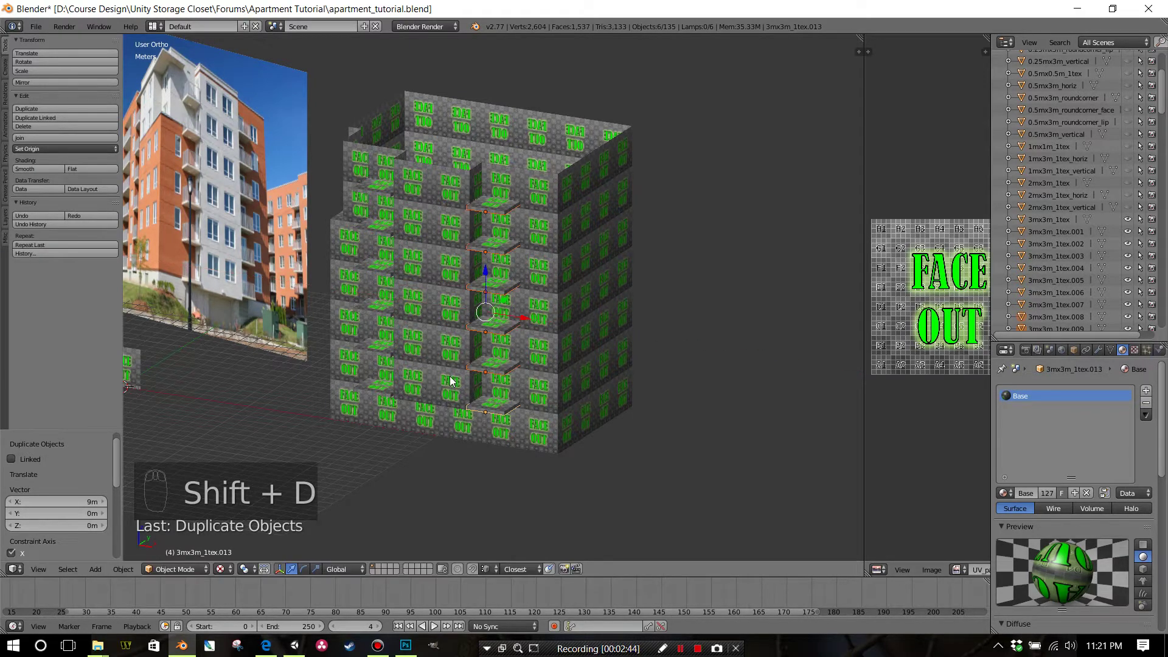
Step: Find the railing_3m object in the object list and make it visible in the scene
middle_click_drag(453, 381, 764, 347)
scroll(1089, 286, "down", 15)
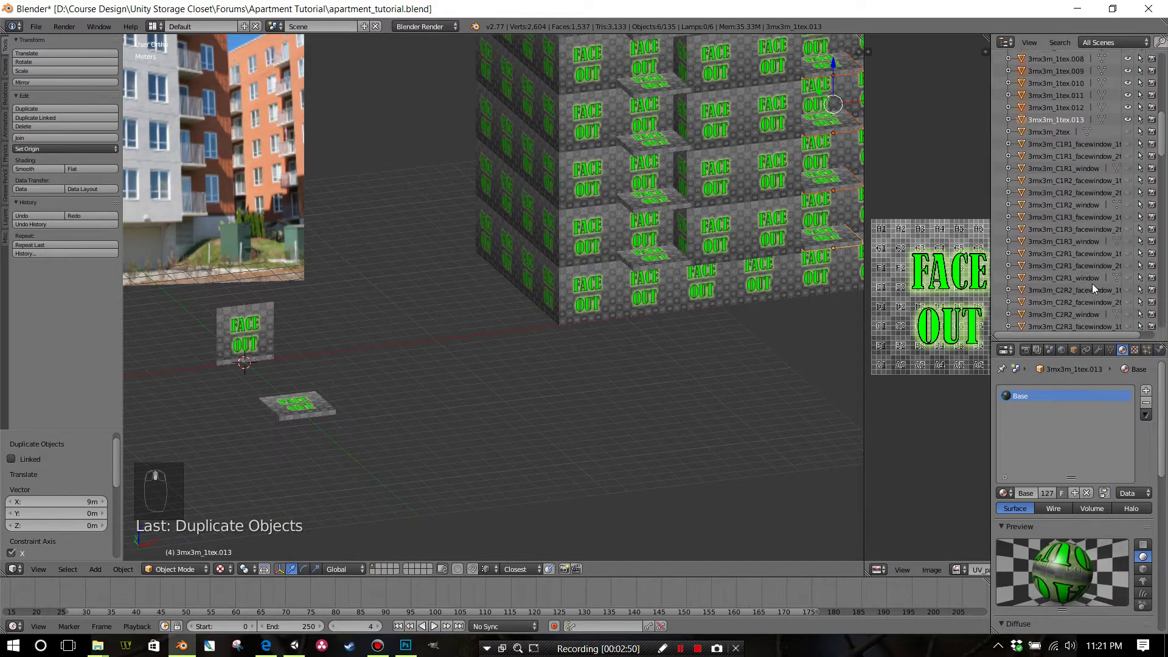
scroll(1087, 294, "down", 8)
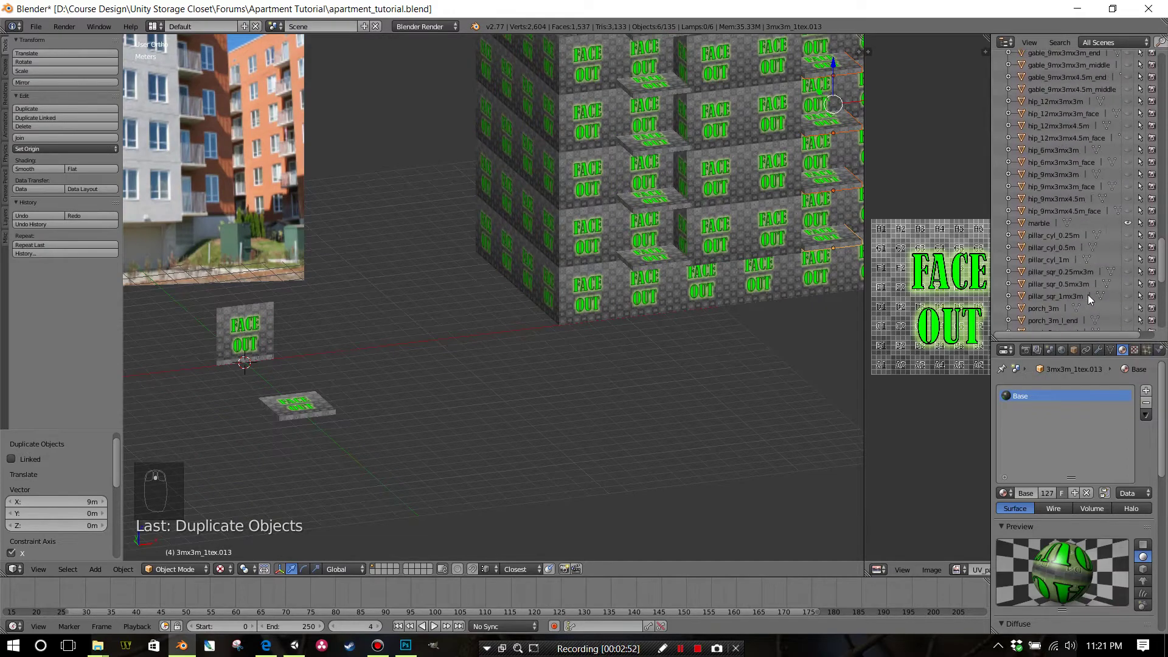
left_click(1045, 300)
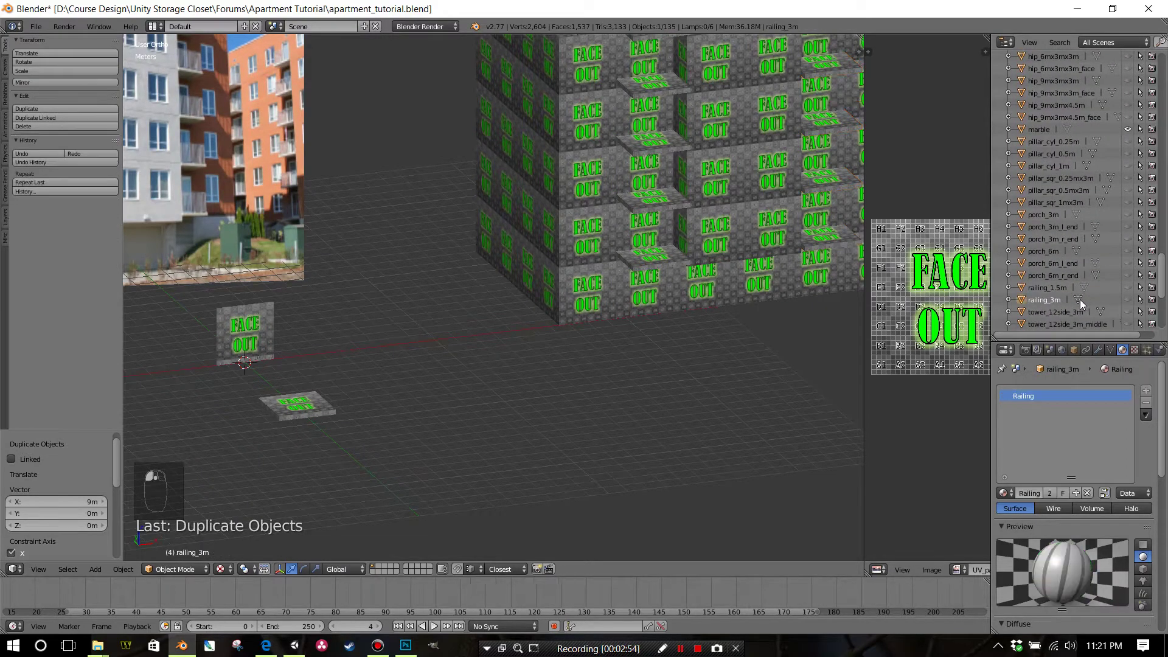
middle_click_drag(536, 387, 548, 388)
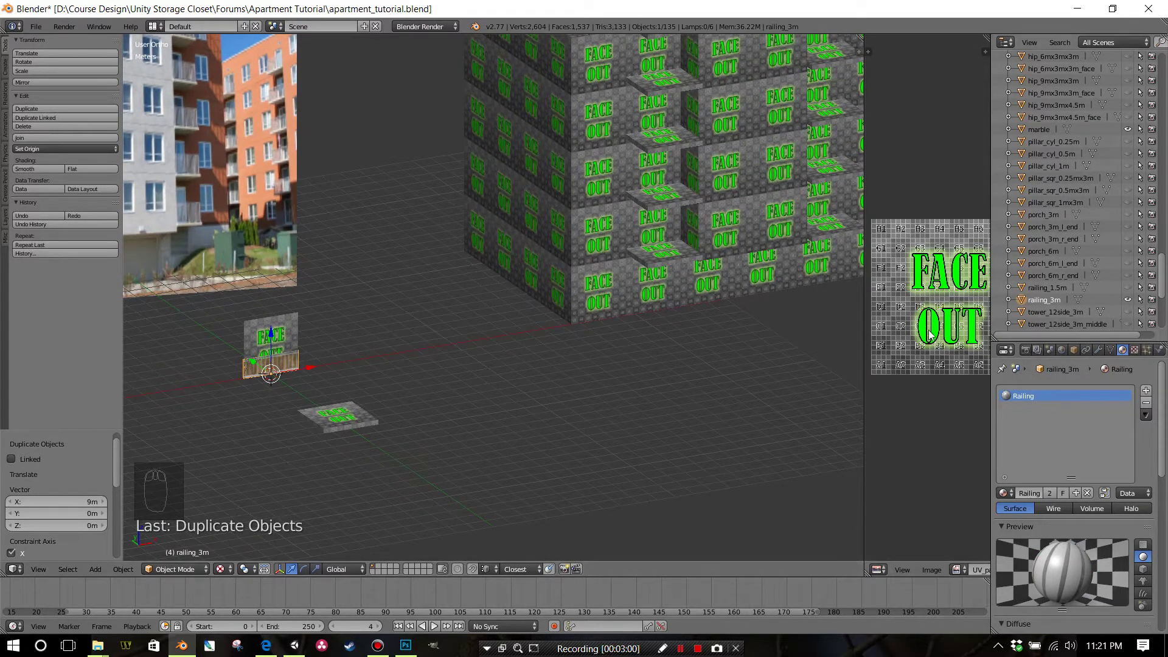
Step: Duplicate the 3 m railing and move the copy over to the lowest balcony slab in the first recess
key("shift+d")
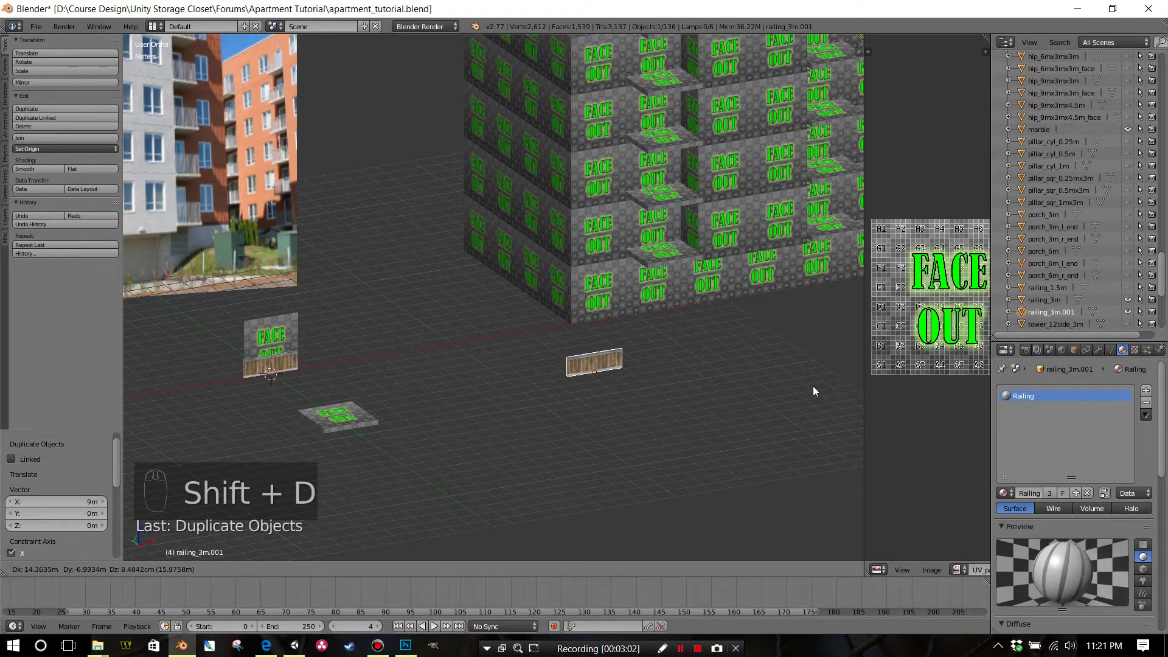
left_click(813, 385)
scroll(738, 390, "up", 3)
middle_click_drag(744, 389, 543, 463, "shift")
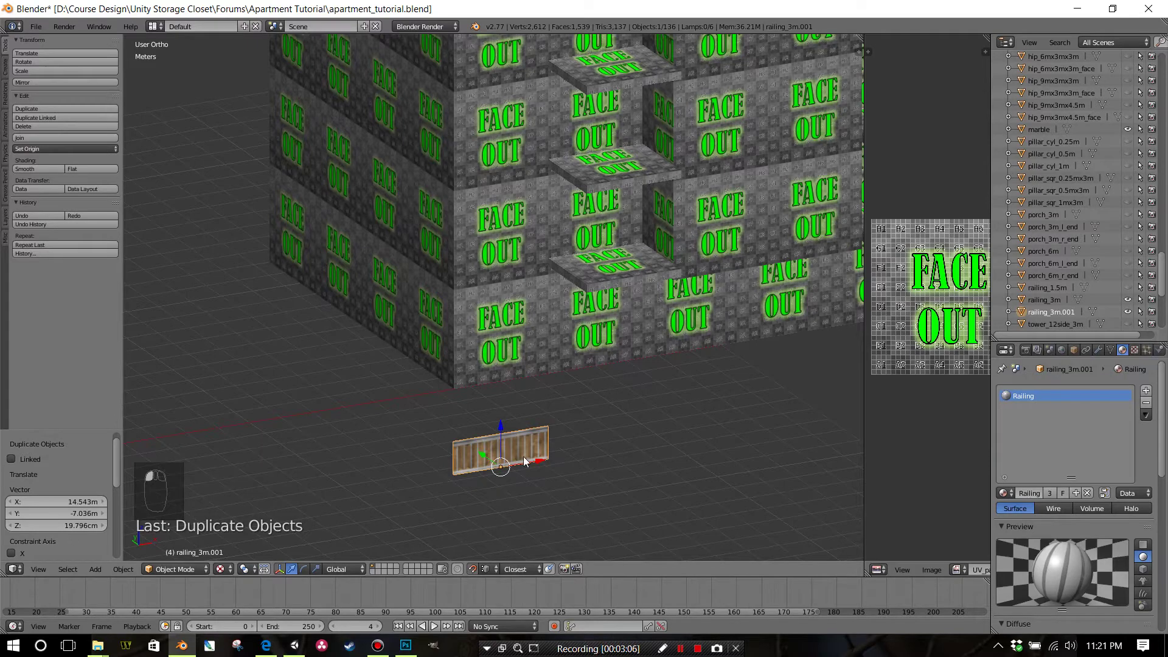
key("g")
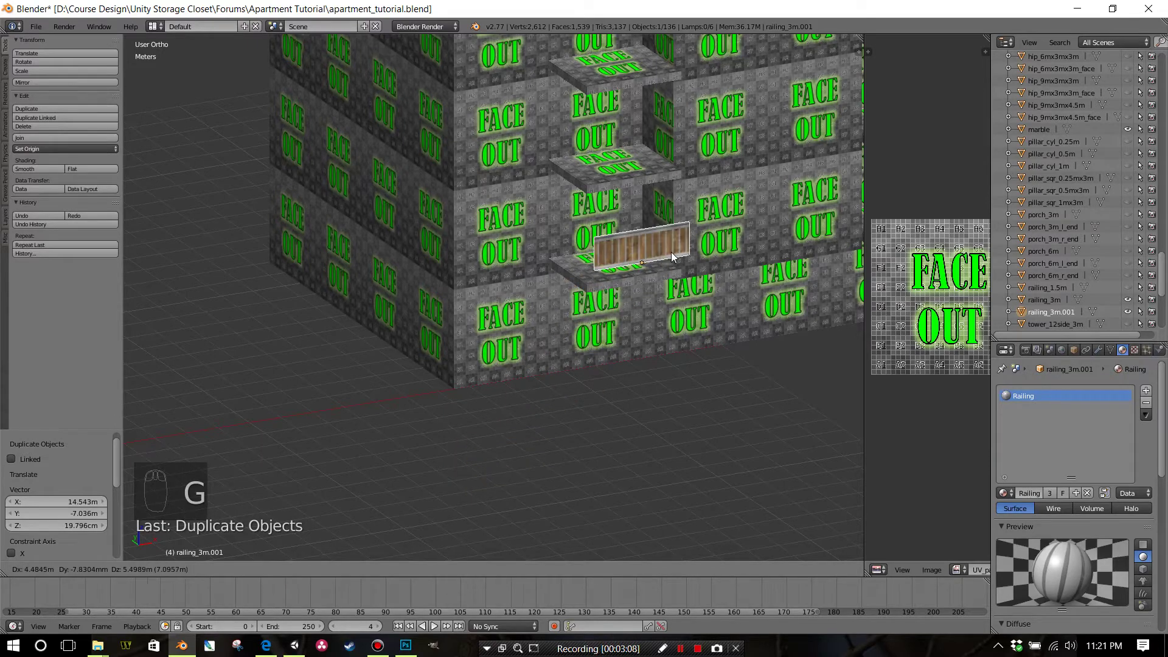
left_click(672, 256)
Step: Align the railing copy with the outer front edge of the lowest balcony slab so its ends meet the slab's corners
middle_click_drag(645, 291, 669, 314)
scroll(549, 337, "up", 3)
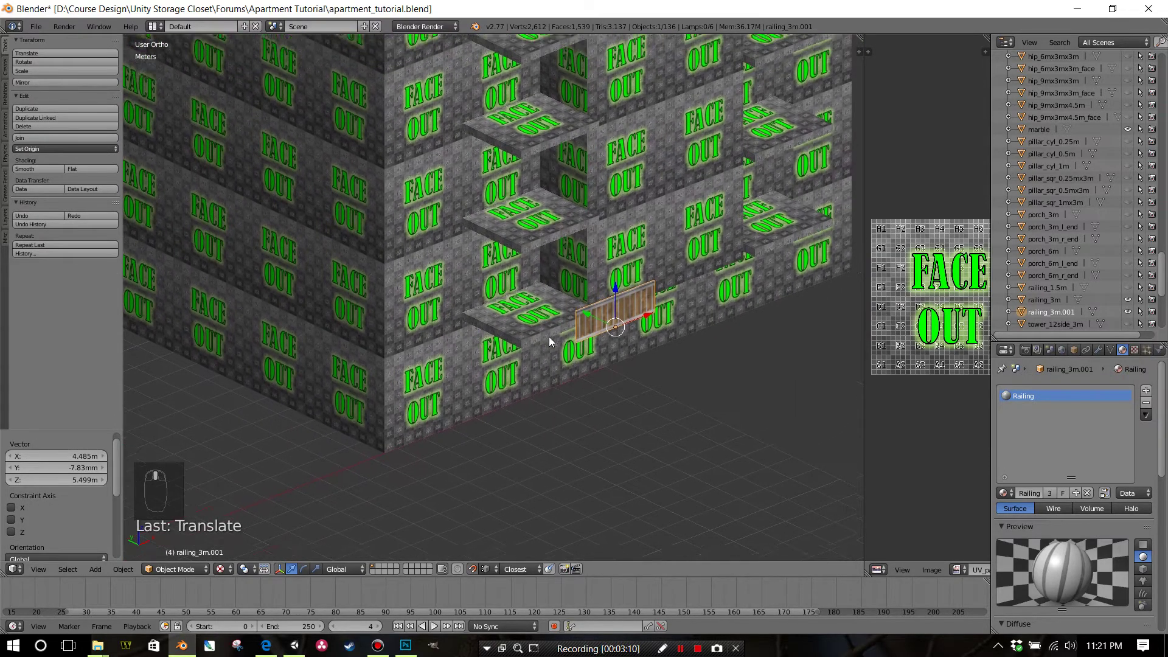
key("g")
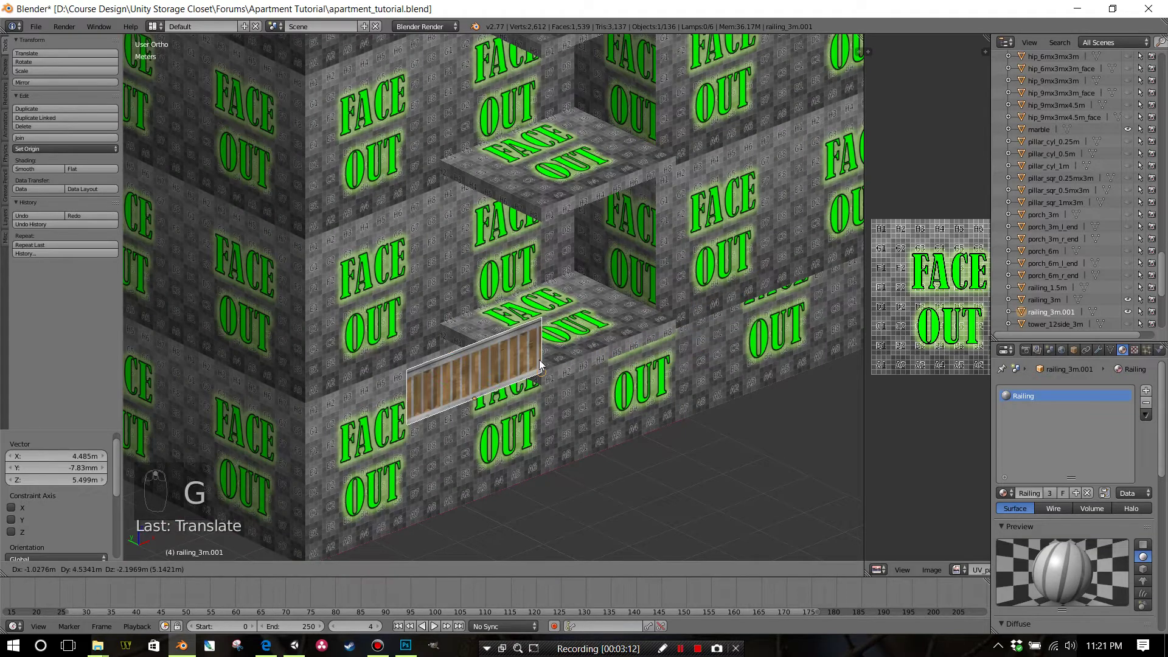
left_click(539, 360)
key("g")
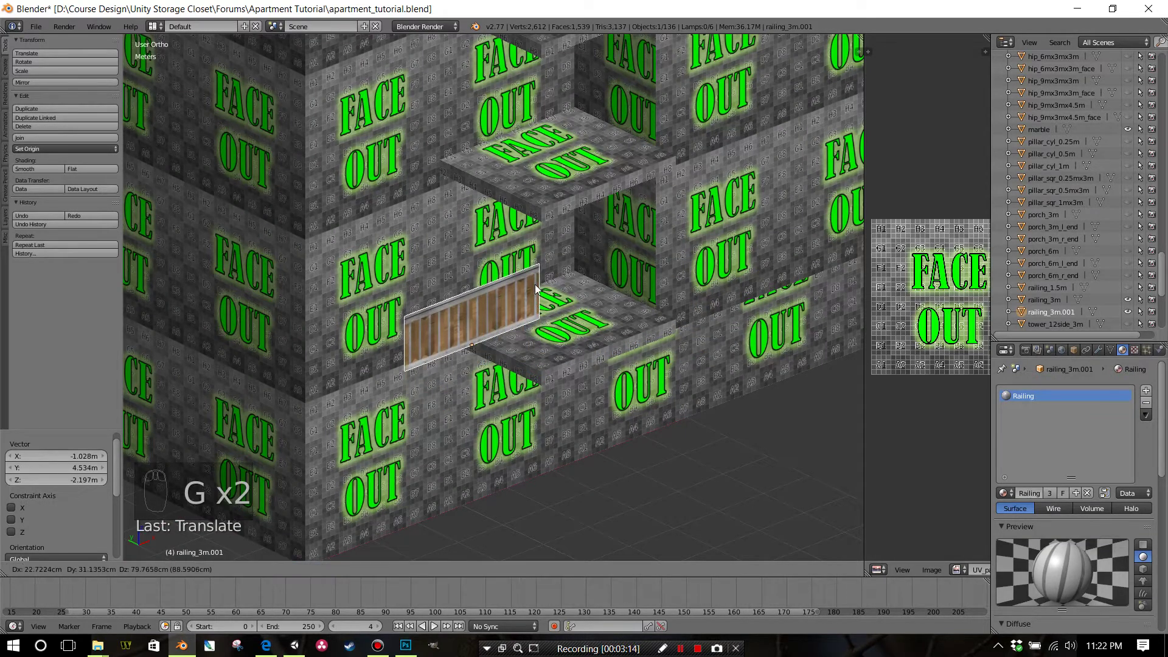
left_click(548, 288)
key("g")
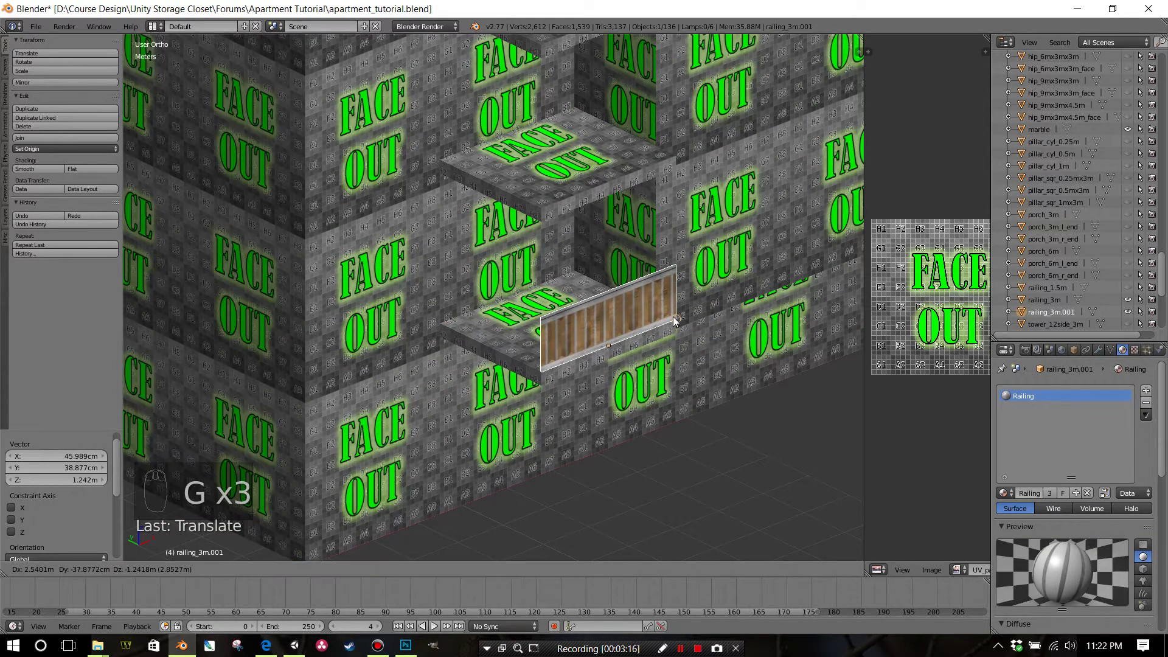
left_click(677, 318)
middle_click_drag(674, 357, 570, 396)
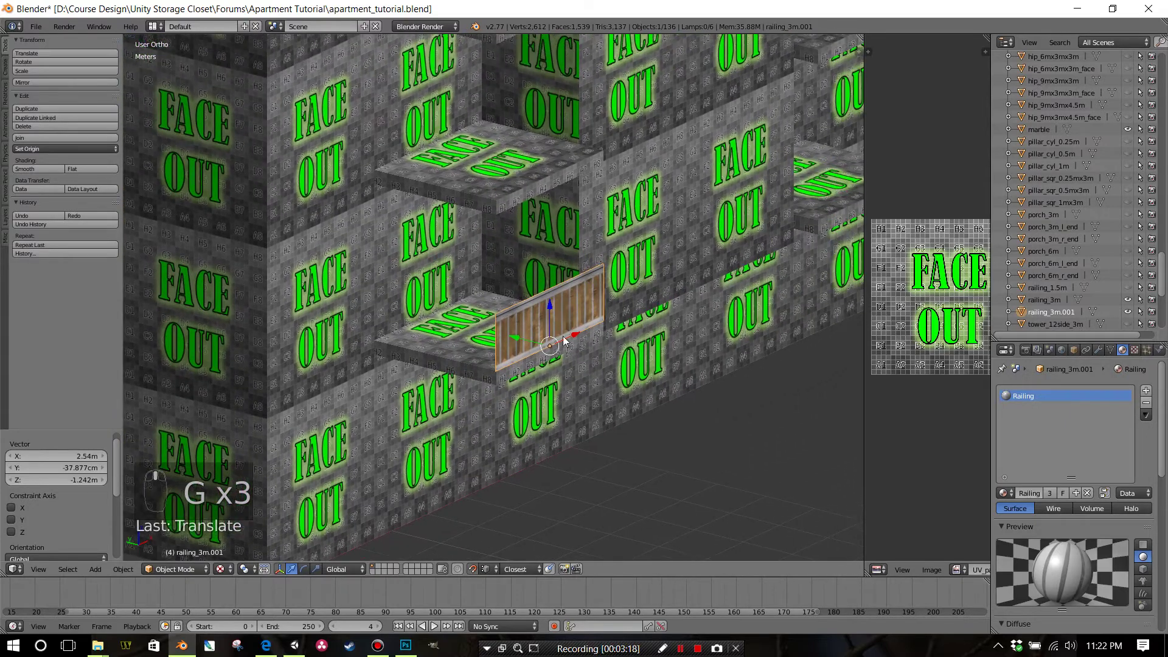
Step: Duplicate the front railing in place and rotate the copy 90° about the Z axis
key("shift+d")
key("r")
key("z")
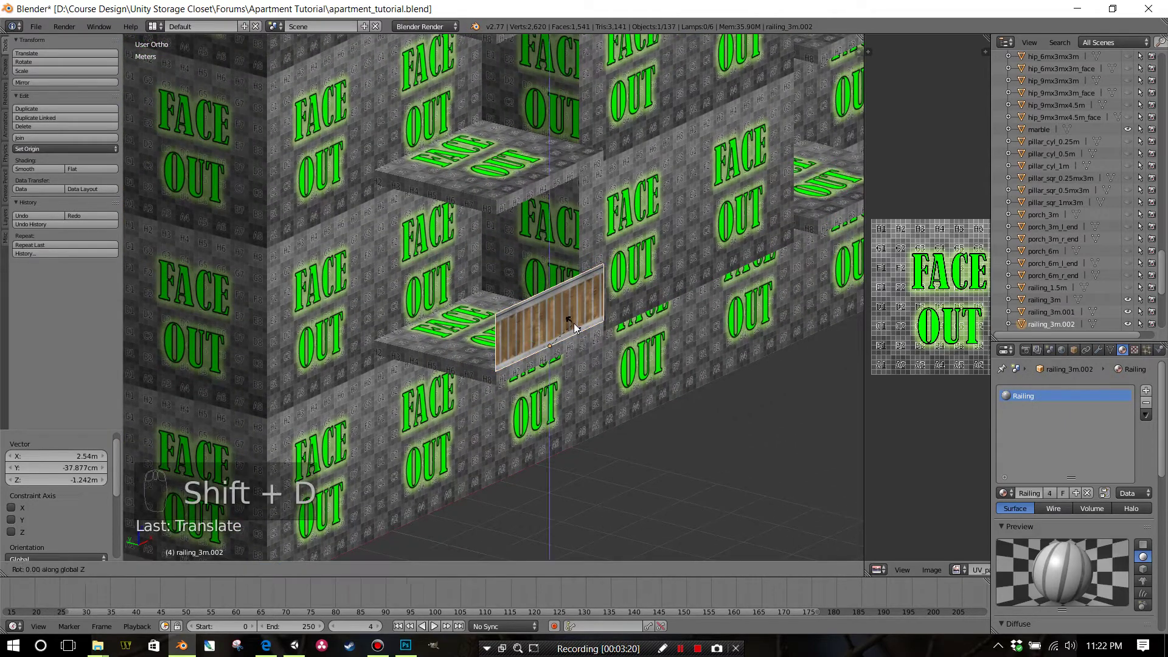
key("9")
key("0")
key("Return")
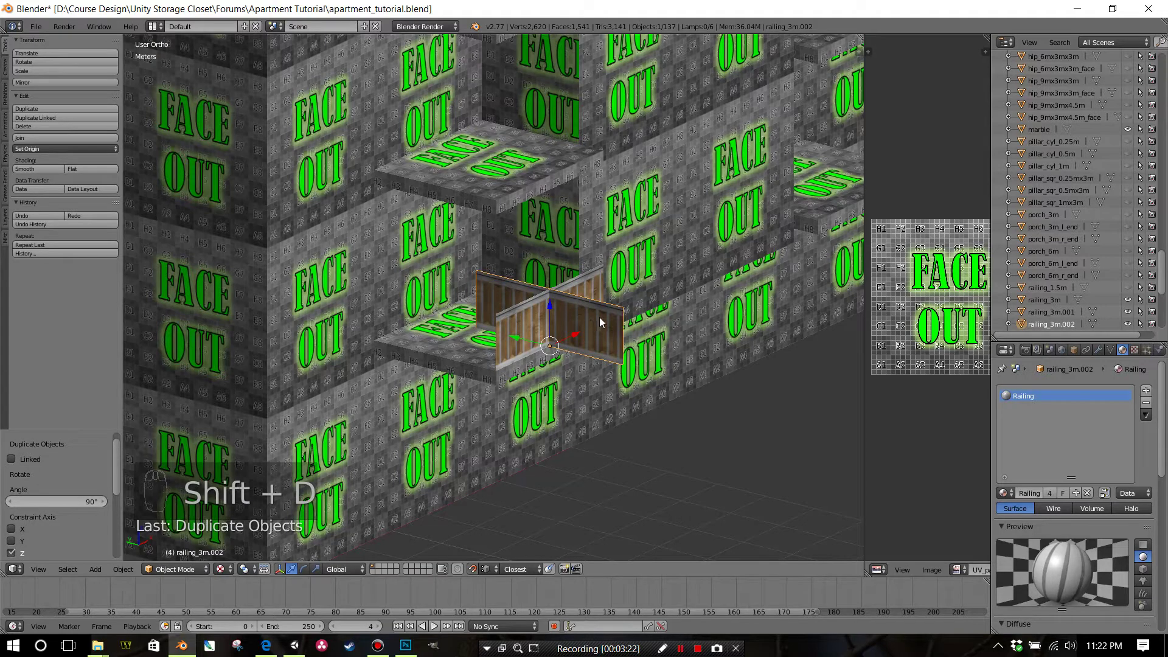
Step: Move the rotated railing -1.5 m along X and 1.5 m along Y onto the balcony slab's side edge
key("g")
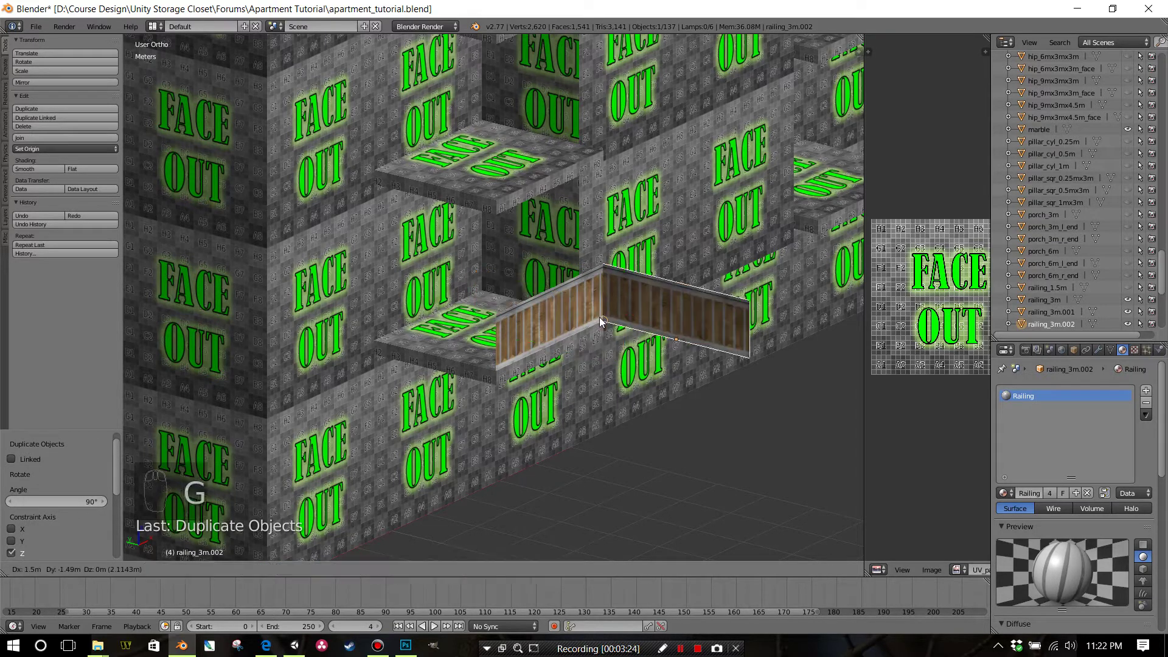
key("x")
key("minus")
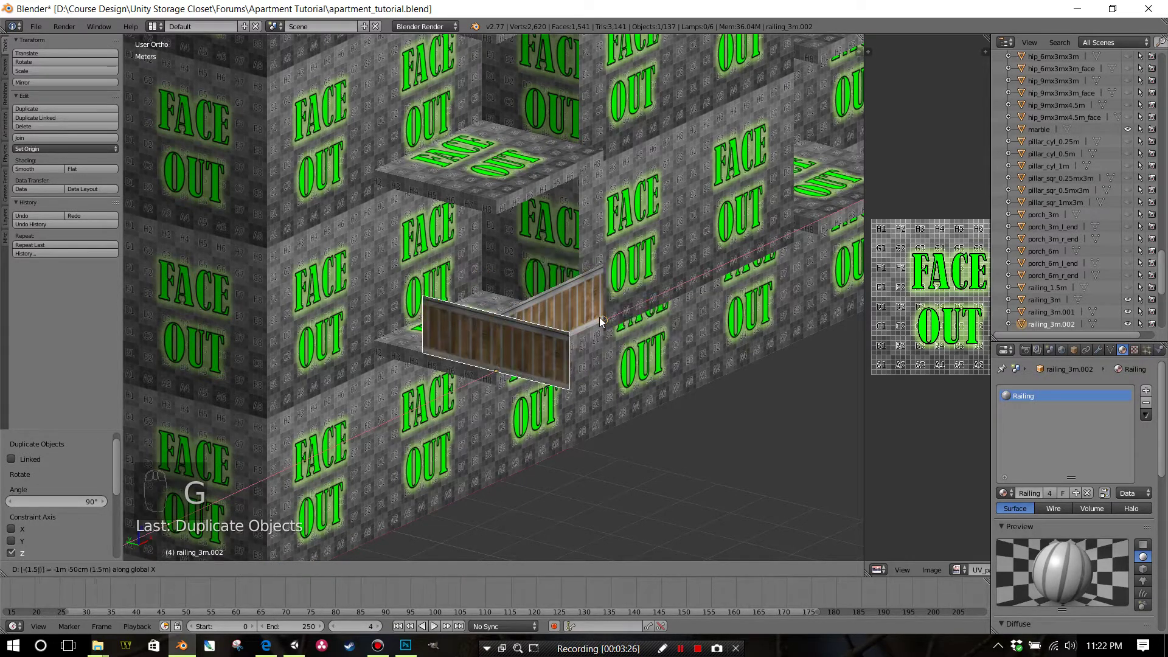
key("Return")
key("g")
key("y")
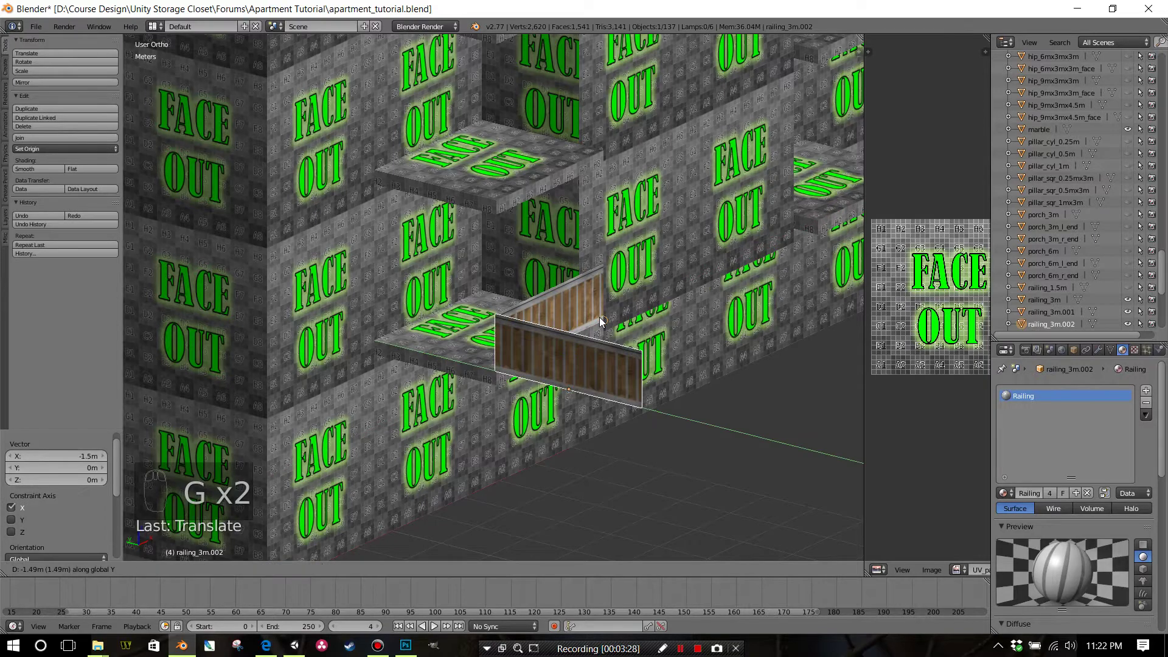
key("1")
key("period")
key("Return")
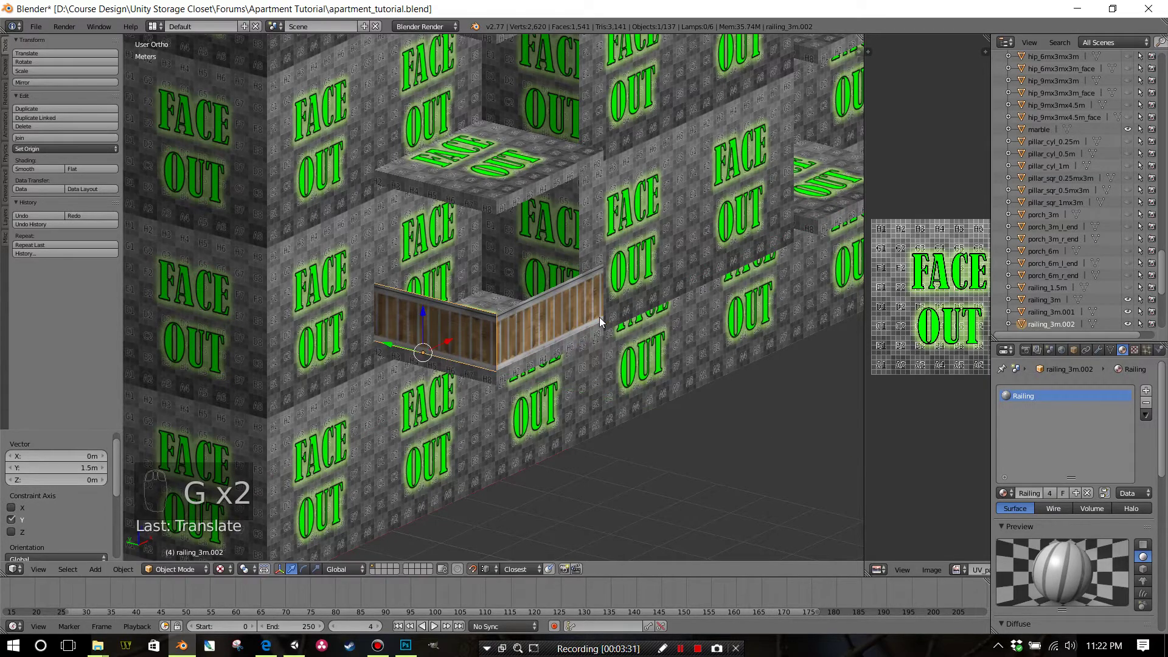
Step: Select both the front and side railings and move them 0.5 m along Y, inward from the slab's edge
scroll(599, 319, "down", 2)
middle_click_drag(591, 332, 368, 291)
scroll(535, 342, "up", 2)
right_click(267, 329, "shift")
middle_click_drag(358, 330, 385, 273)
middle_click_drag(322, 292, 292, 306)
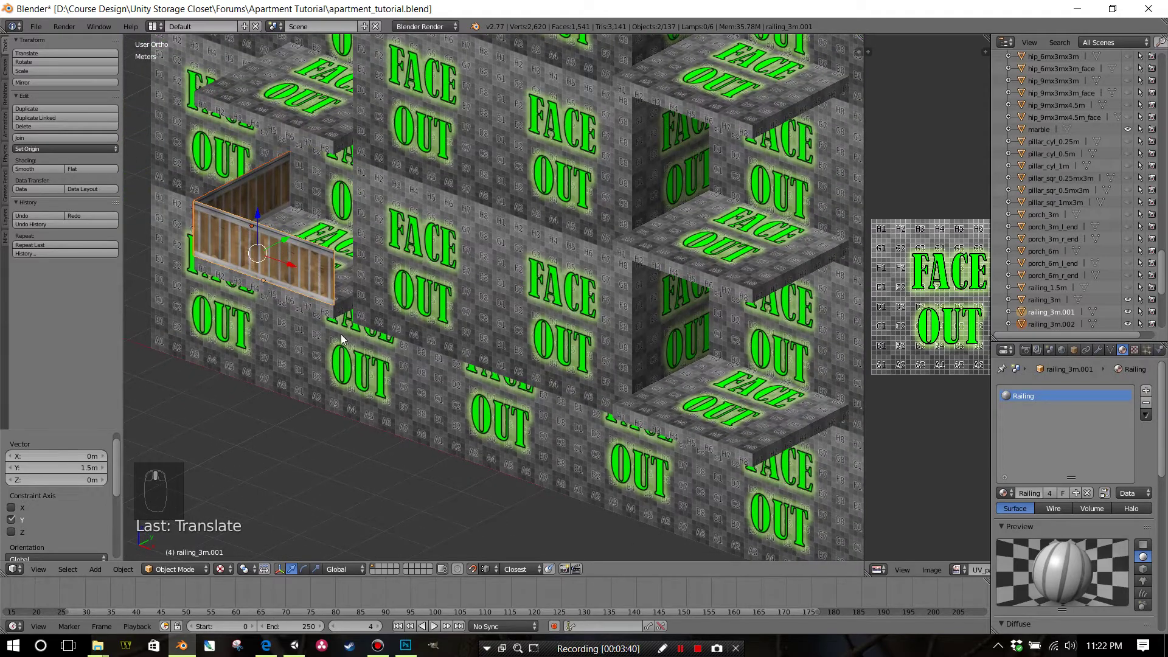
key("g")
key("y")
key("period")
key("5")
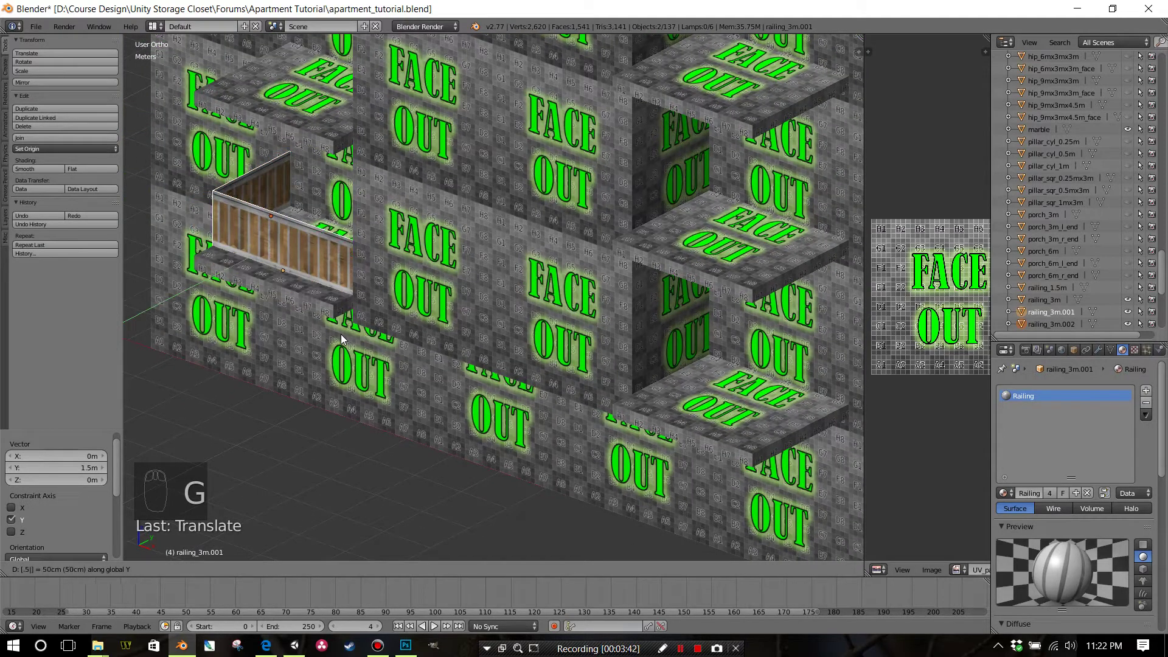
key("Return")
Step: Duplicate the railing pair 3 m up along Z and repeat the duplication until all six balconies in the recess have railings
middle_click_drag(340, 334, 498, 411)
scroll(558, 340, "down", 5)
key("shift+d")
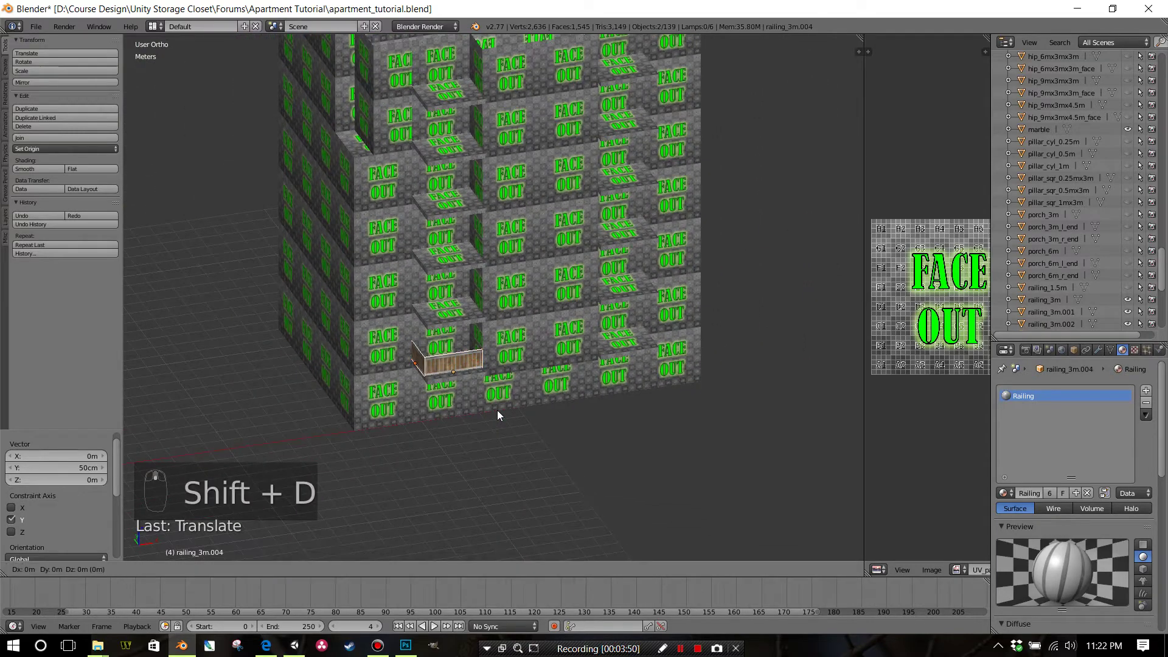
key("z")
key("3")
key("Return")
key("shift+r")
key("shift+r")
key("shift+r")
key("shift+r")
key("shift+r")
key("shift+r")
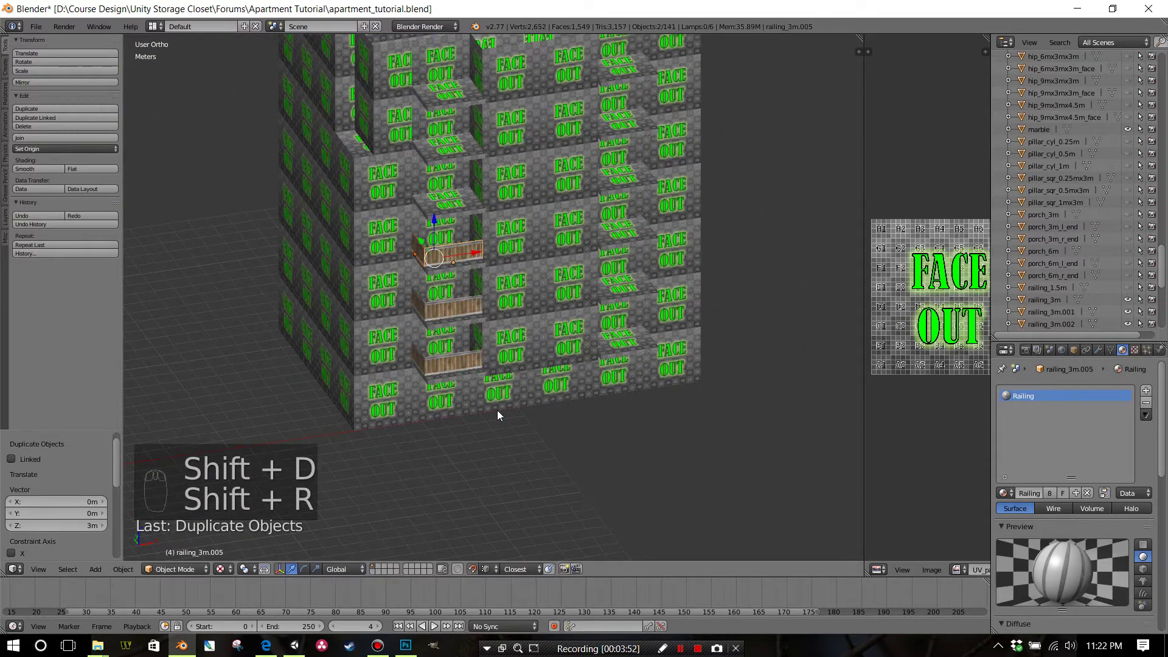
Step: Select the six front railings and duplicate them 9 m along X onto the balconies of the other recess
middle_click_drag(462, 132, 425, 232)
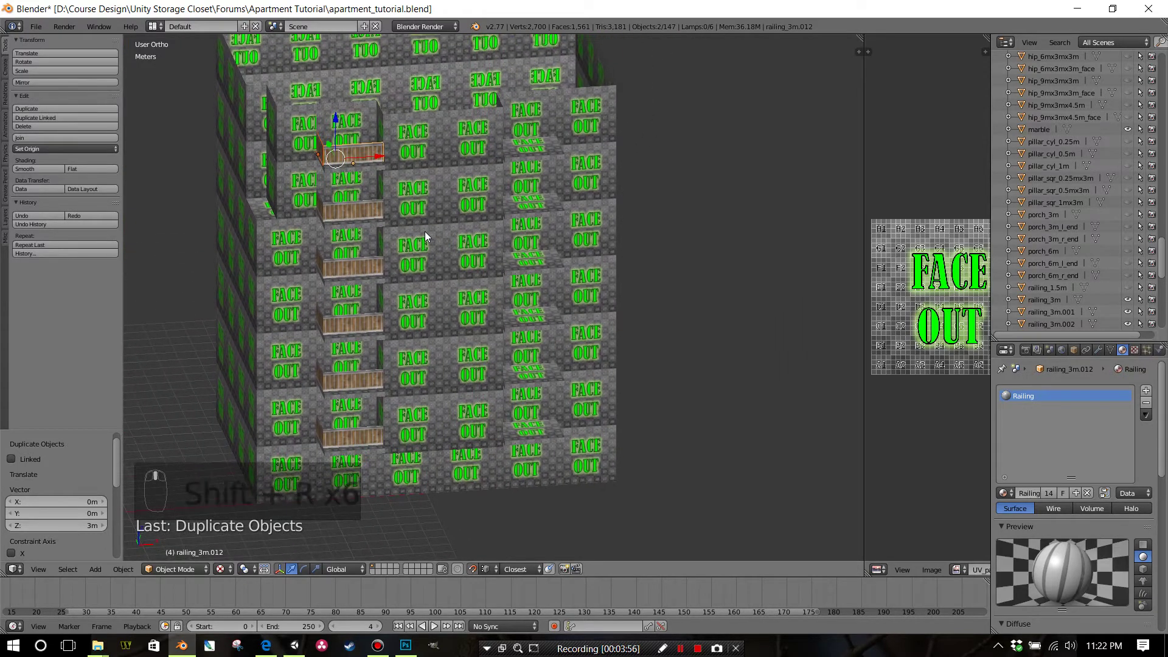
right_click(370, 175)
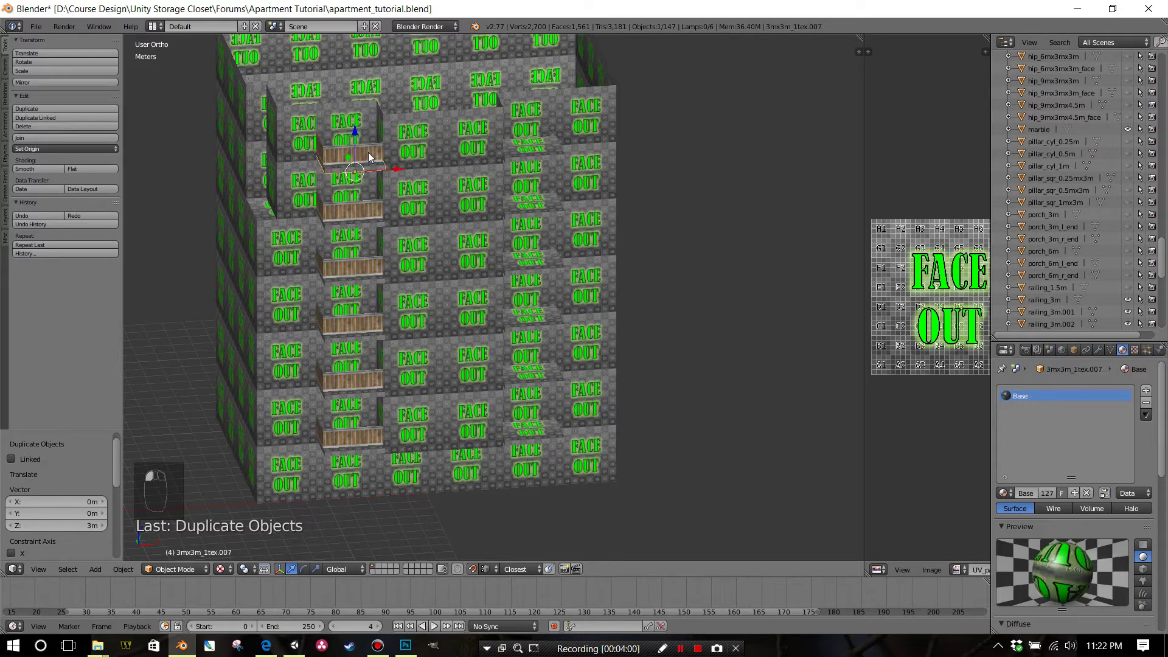
right_click(367, 152)
right_click(370, 216, "shift")
right_click(370, 268, "shift")
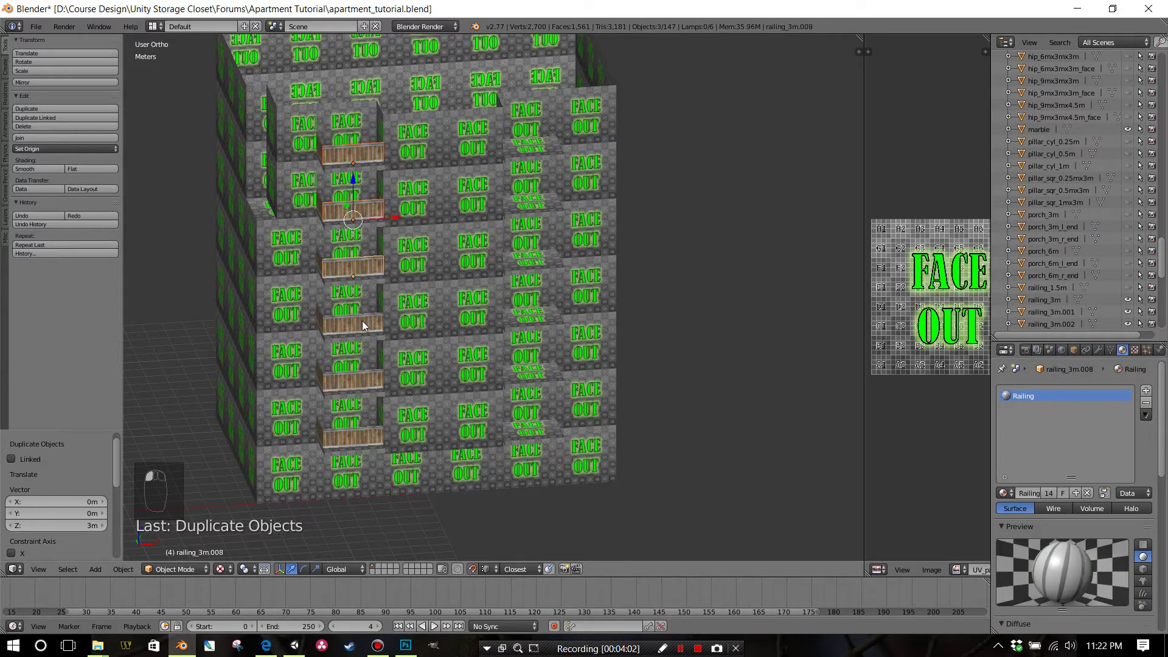
right_click(362, 321, "shift")
right_click(365, 383, "shift")
right_click(362, 436, "shift")
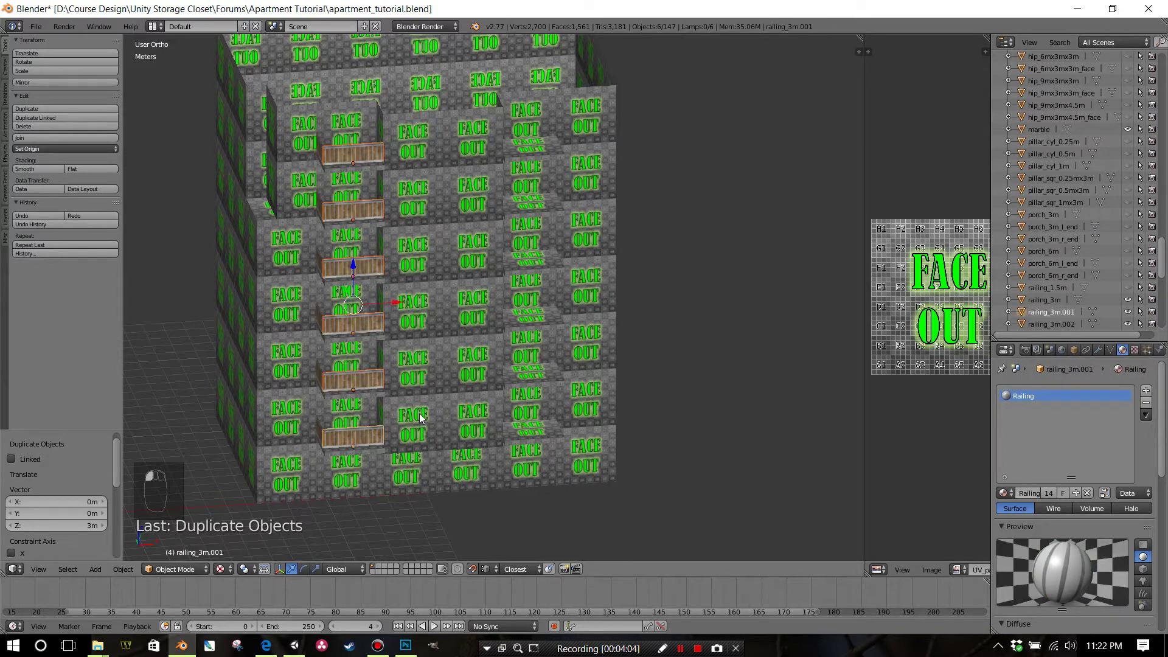
key("shift+d")
type("x")
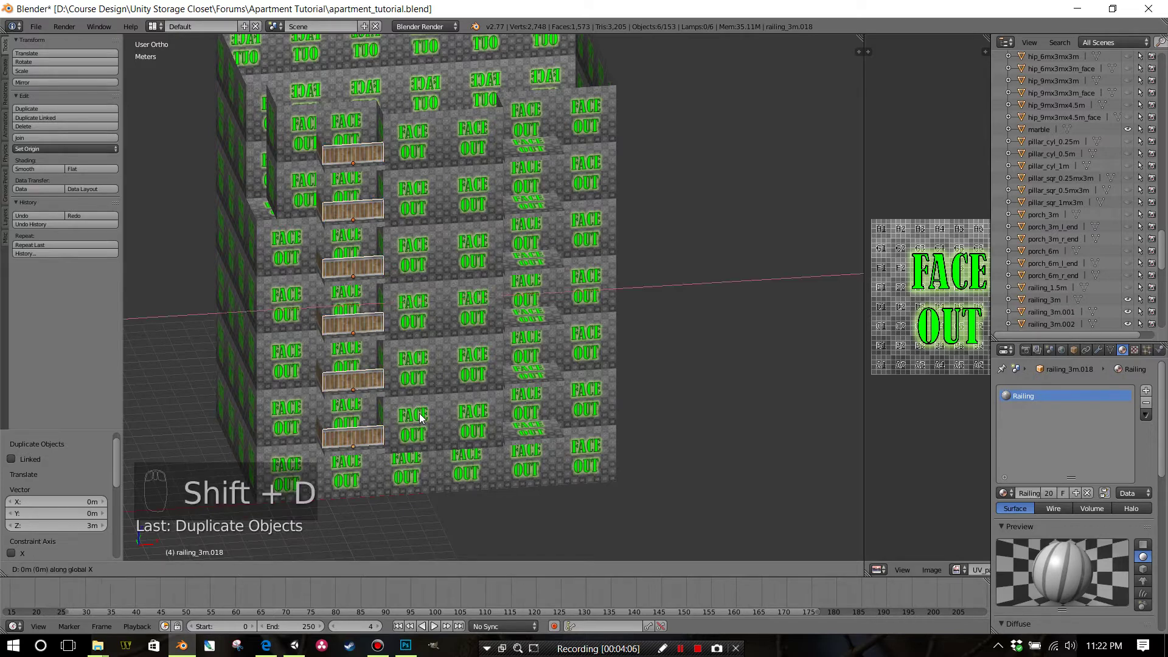
type("9")
key("Return")
Step: Select the six side railings and duplicate them 12 m along X to the outer side of the other recess's balconies
middle_click_drag(337, 355, 393, 213)
right_click(388, 201)
right_click(387, 253, "shift")
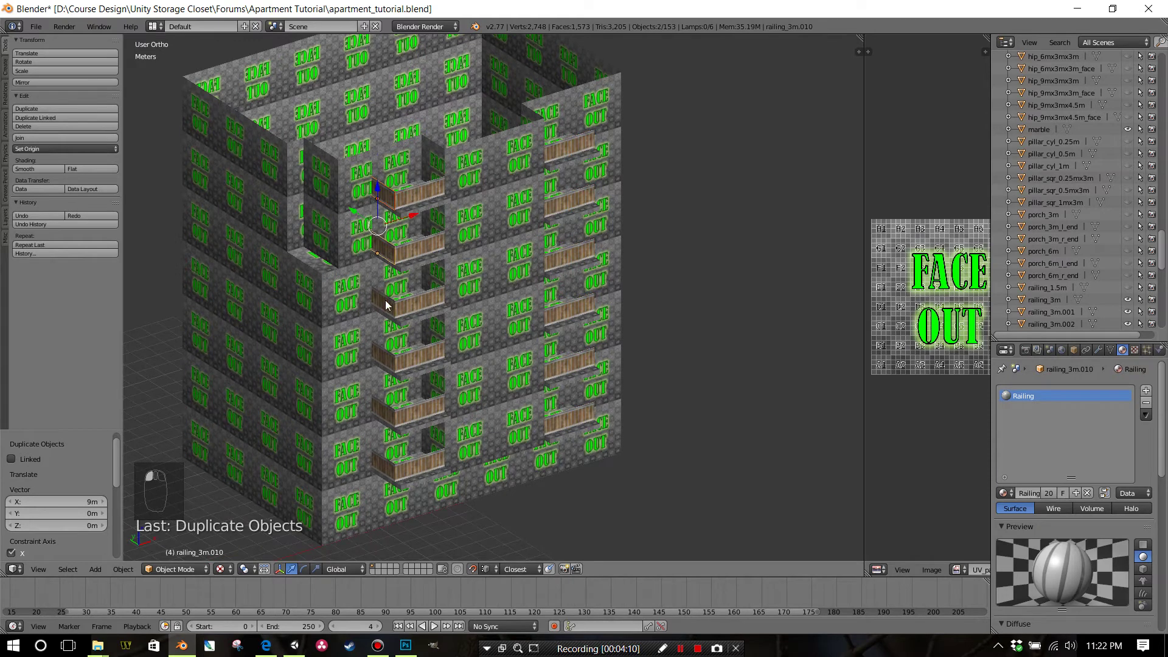
right_click(386, 307, "shift")
right_click(384, 363, "shift")
right_click(383, 418, "shift")
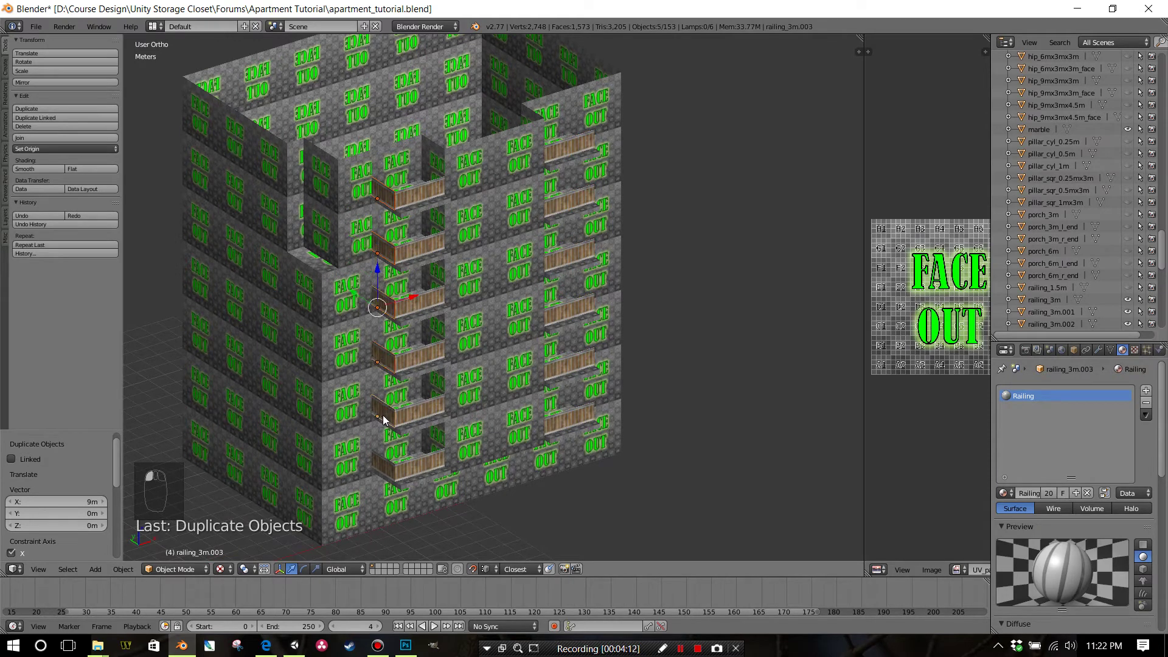
right_click(383, 464, "shift")
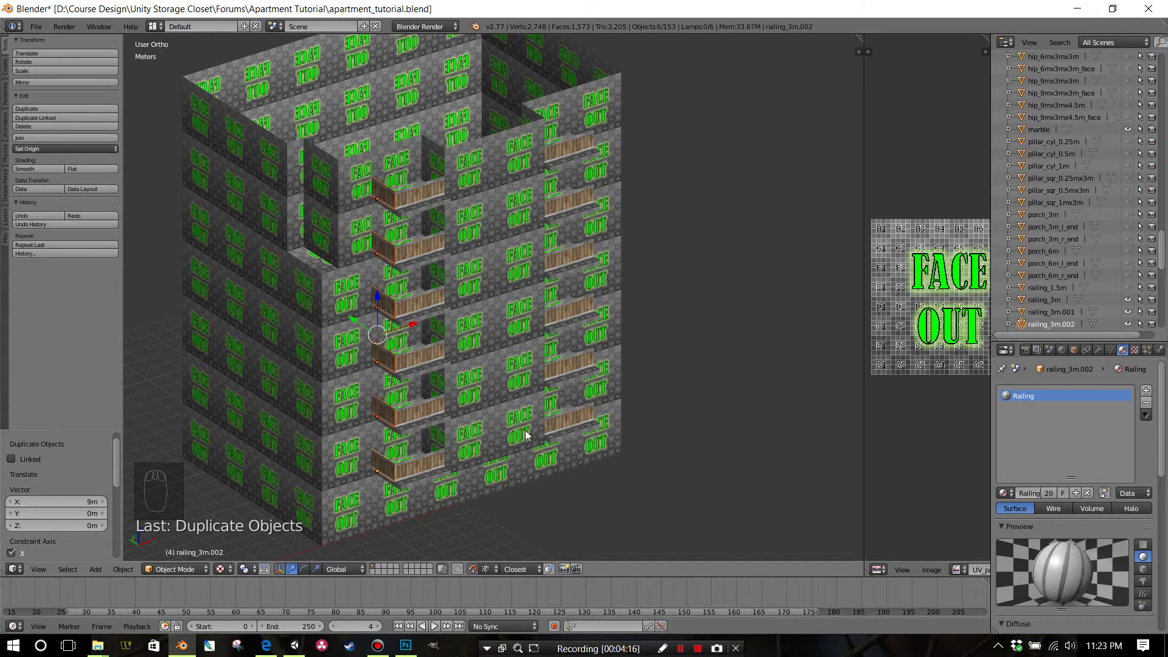
key("shift+d")
type("x12")
key("Return")
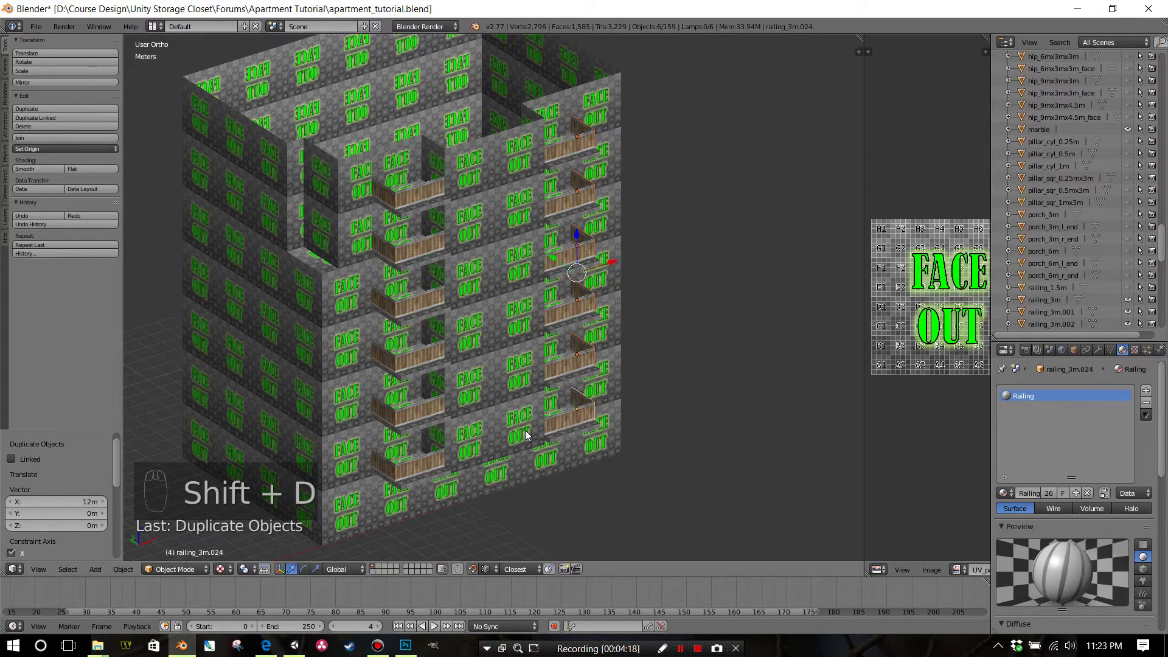
Step: Inspect the fit of the second recess's railings up close and compare the whole building with the reference photo
scroll(540, 423, "up", 10)
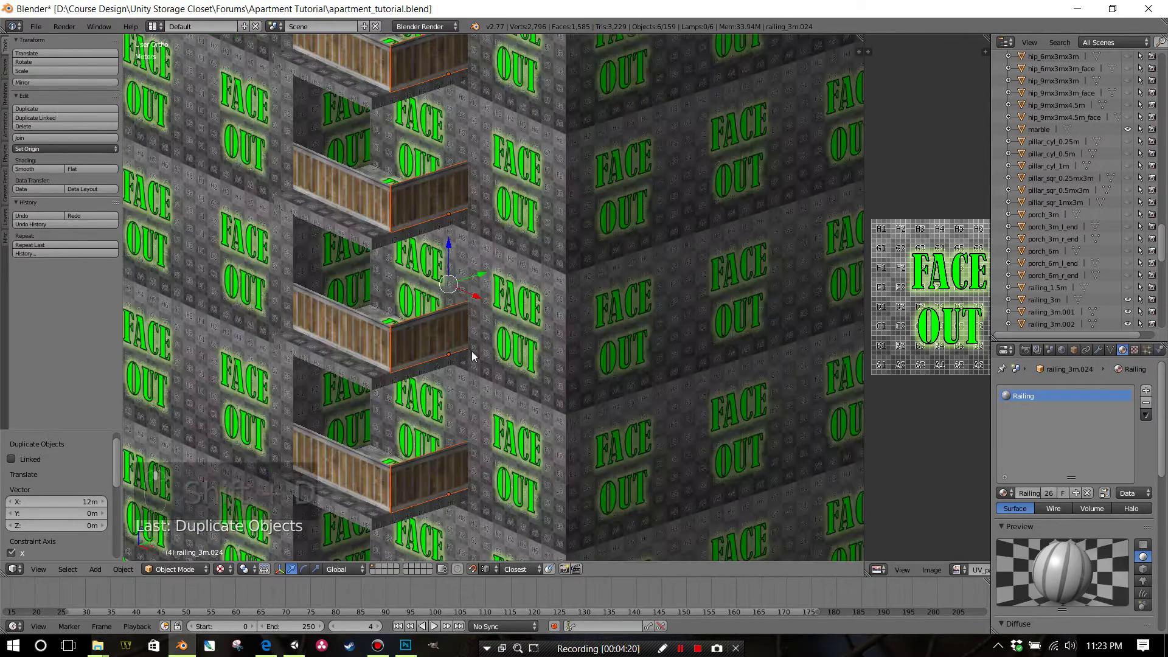
scroll(485, 299, "up", 8)
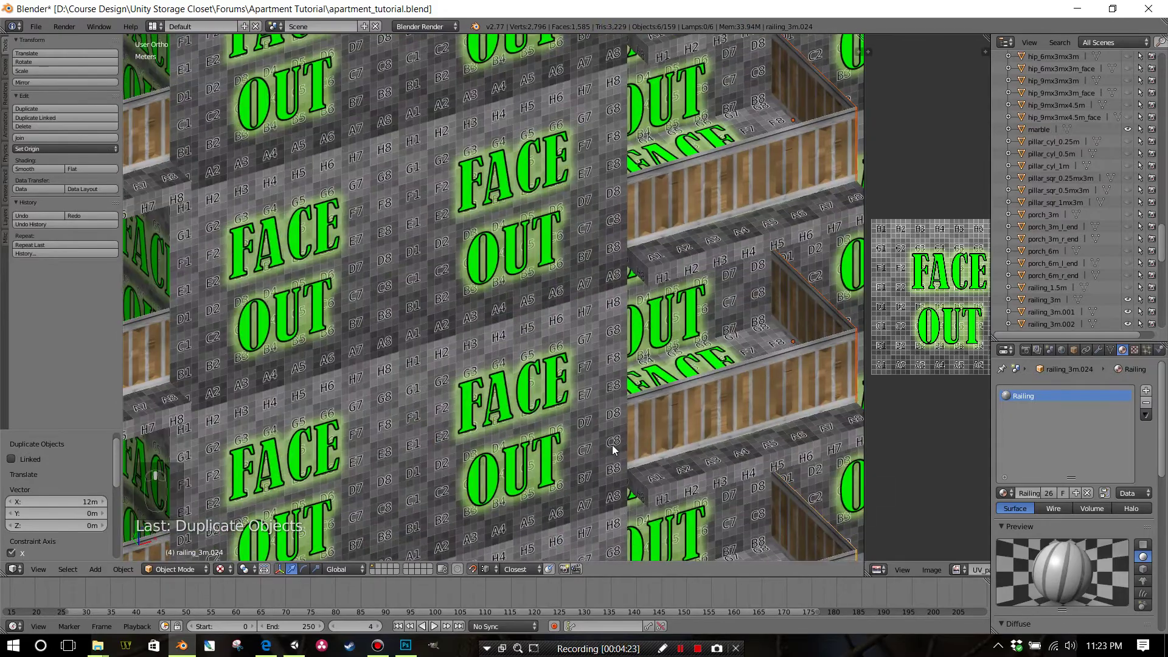
middle_click_drag(612, 446, 515, 440)
scroll(515, 440, "down", 3)
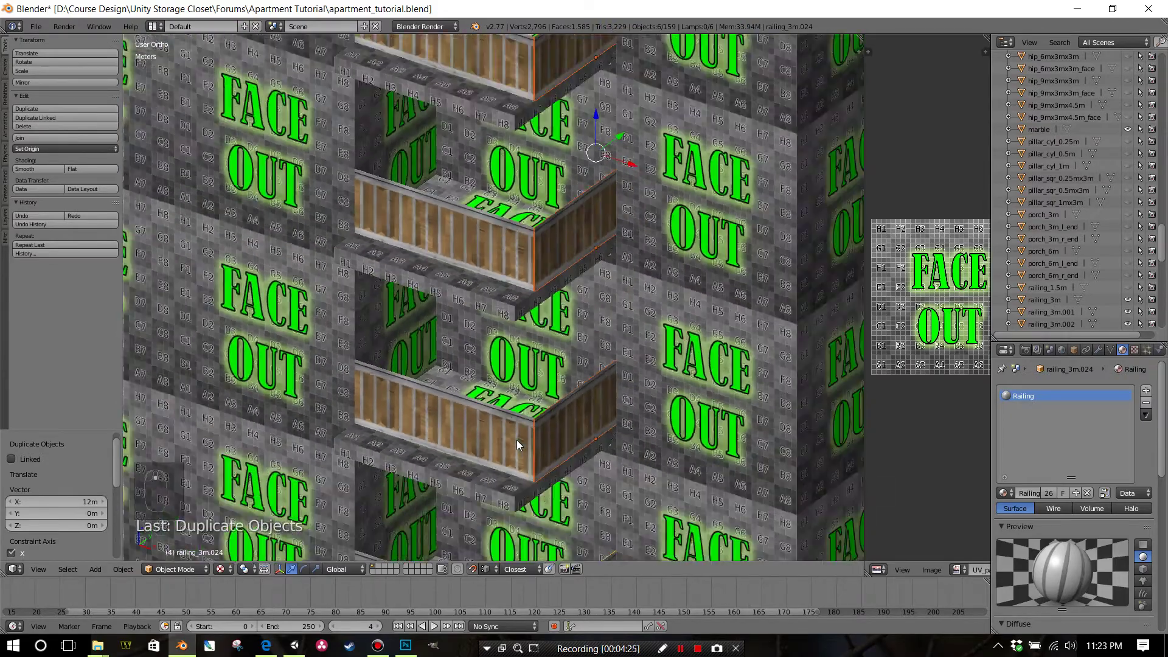
scroll(514, 445, "down", 7)
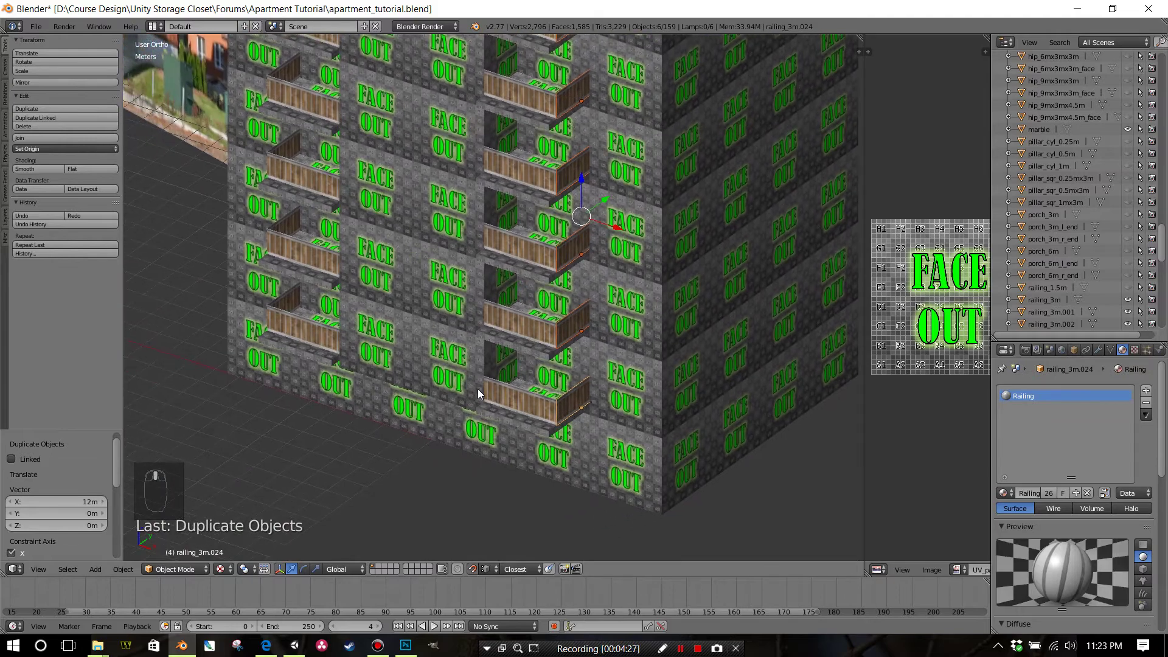
middle_click_drag(479, 353, 600, 373)
scroll(530, 330, "down", 3)
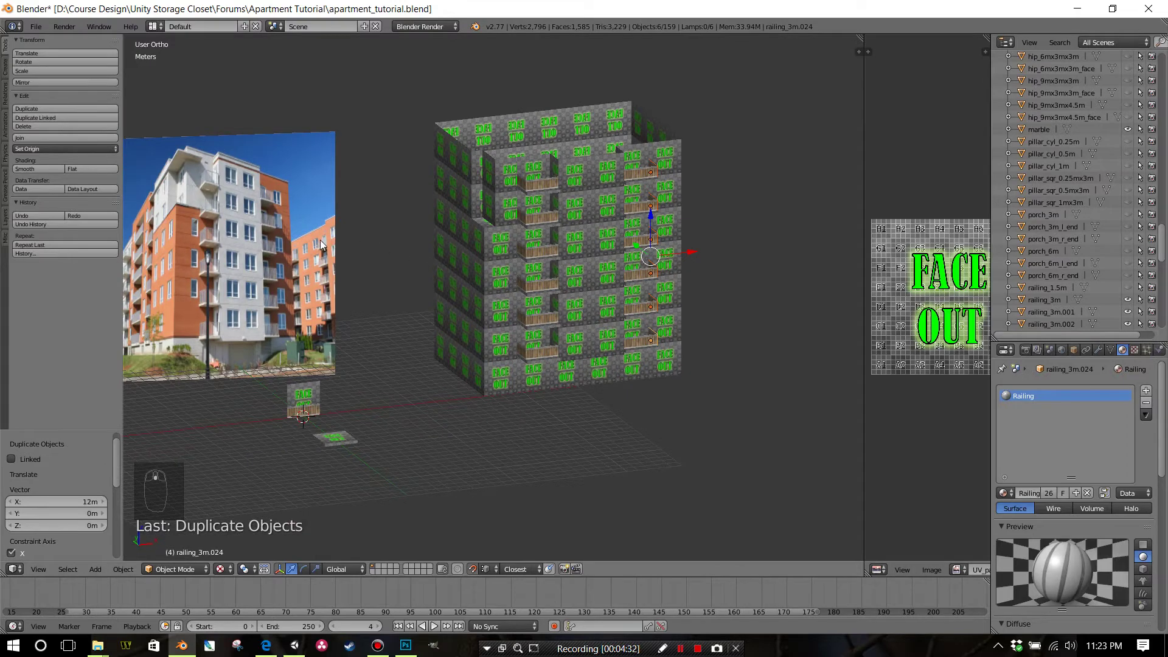